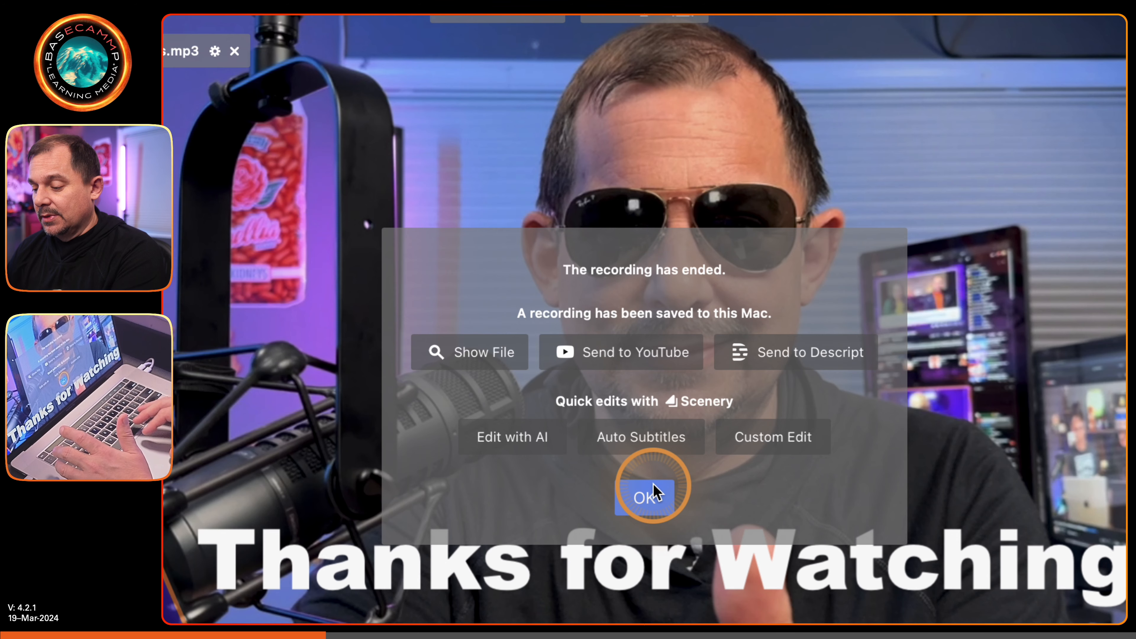
# - Dismiss the recording-ended message and open the Stream settings in the preferences
pyautogui.click(652, 495)
pyautogui.press('alt+super+8')
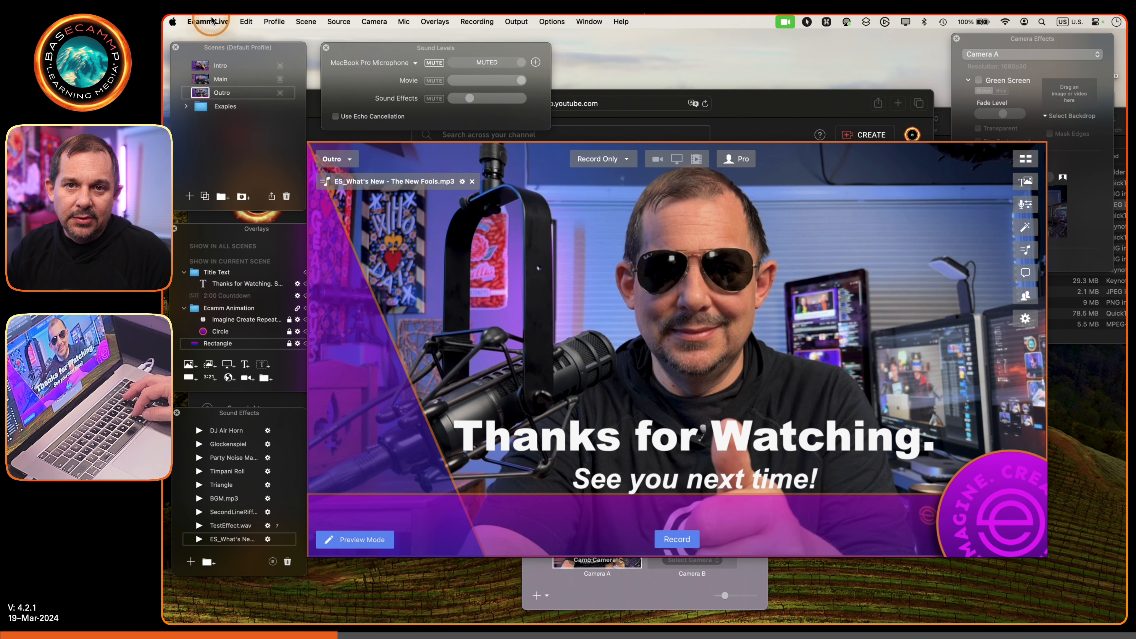
pyautogui.press('super')
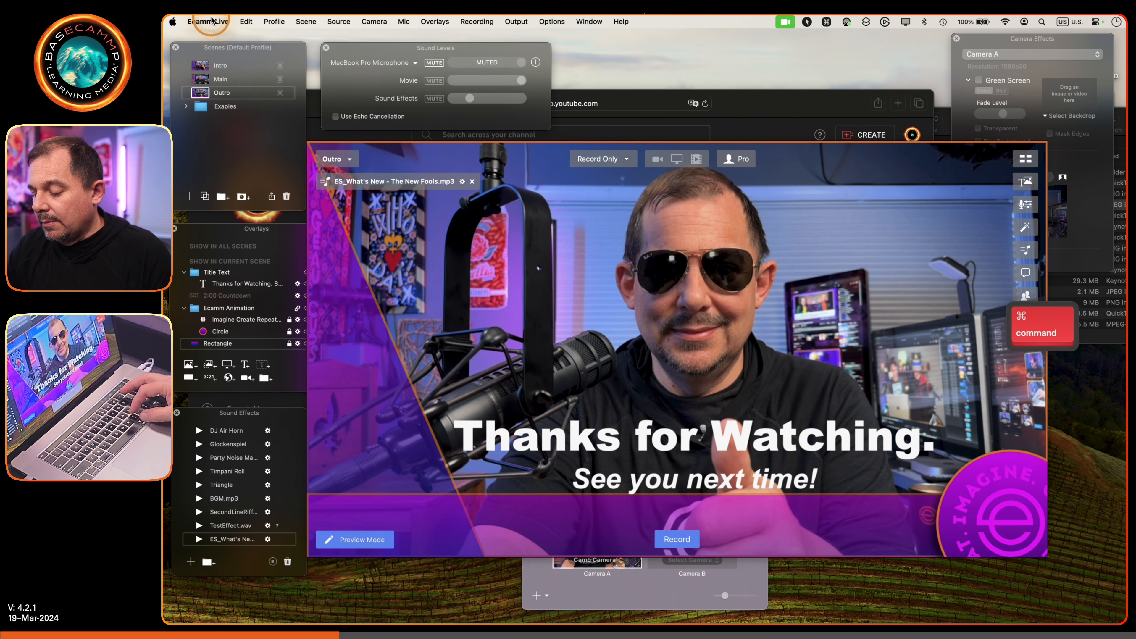
pyautogui.press('super+comma')
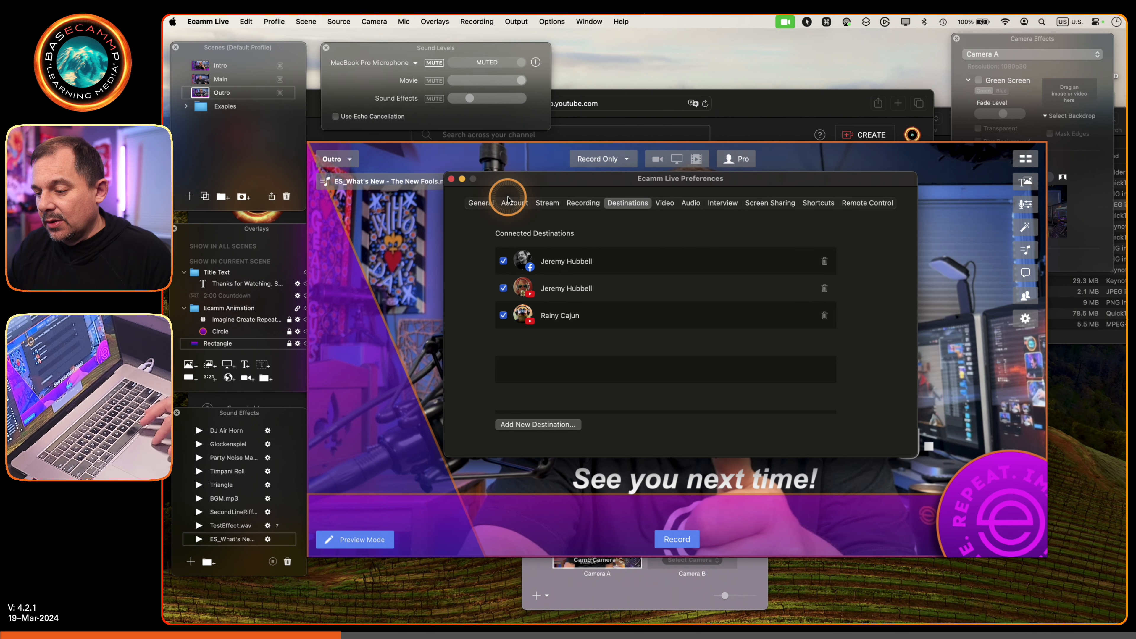
pyautogui.click(553, 203)
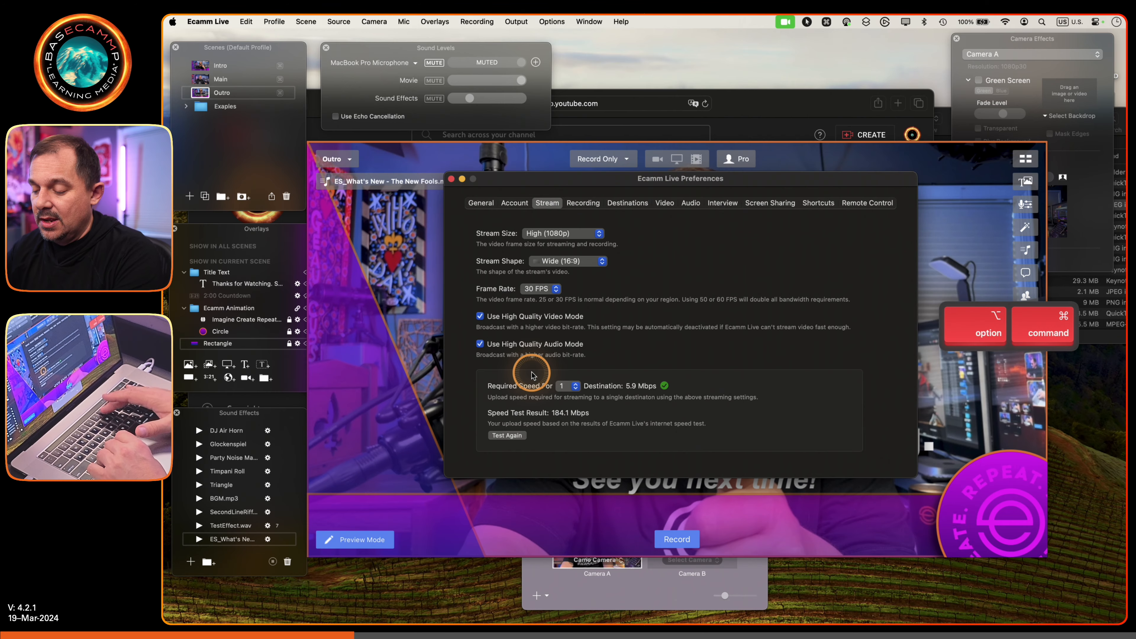
# - Switch off high quality video mode in the stream settings and switch it back on
pyautogui.press('alt+super+8')
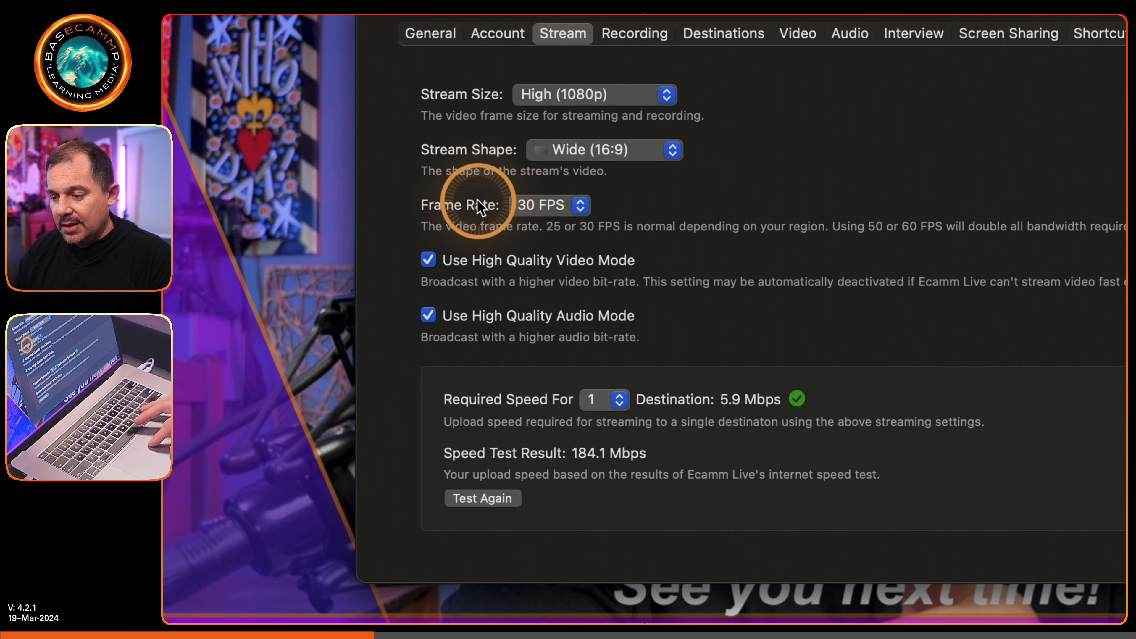
pyautogui.click(428, 260)
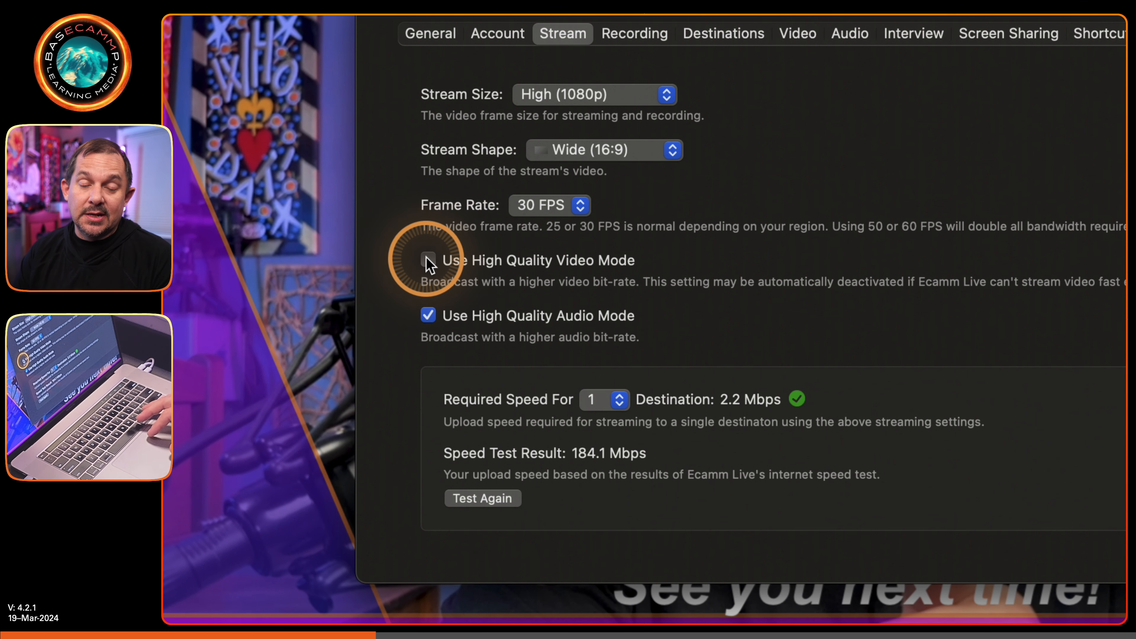
pyautogui.click(428, 261)
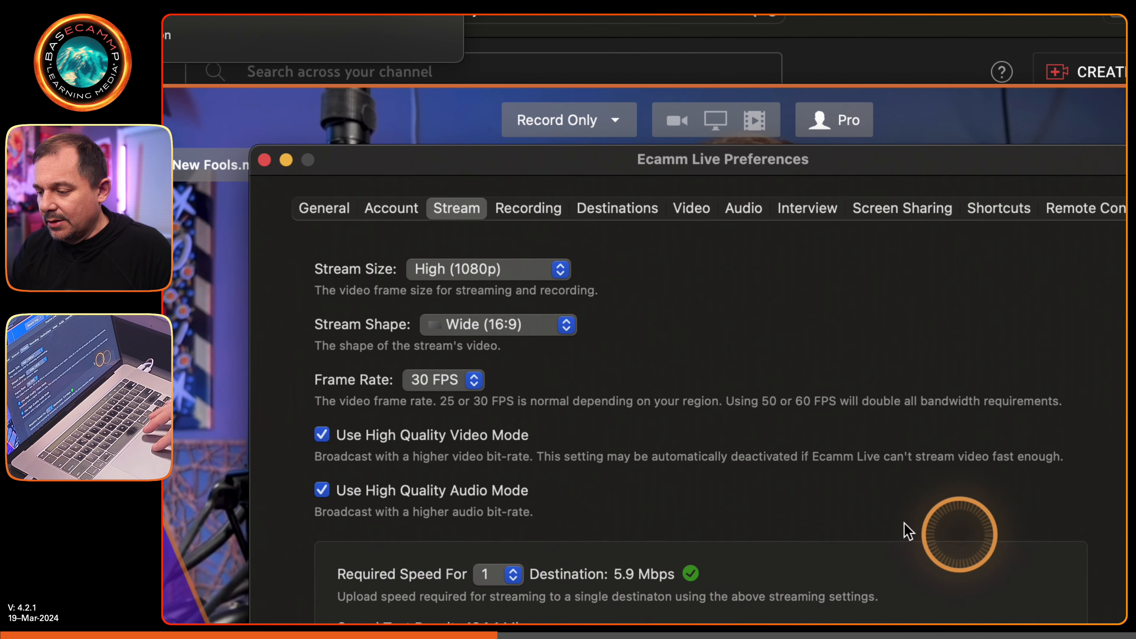
# - Start adding YouTube as a new streaming destination and continue to the Google sign-in
pyautogui.click(622, 209)
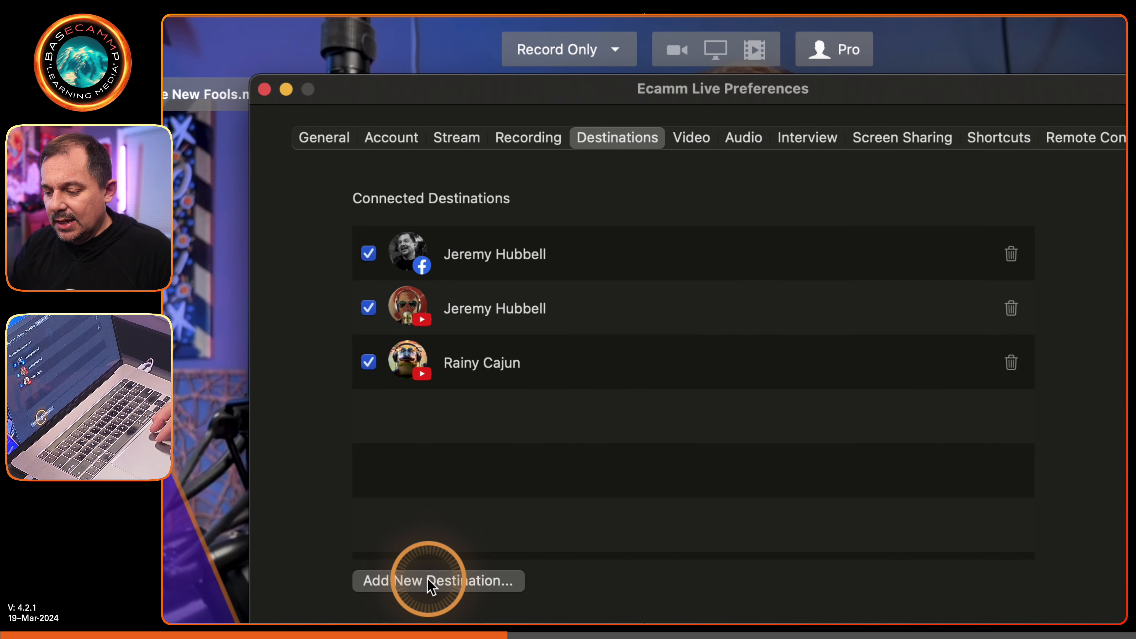
pyautogui.click(430, 611)
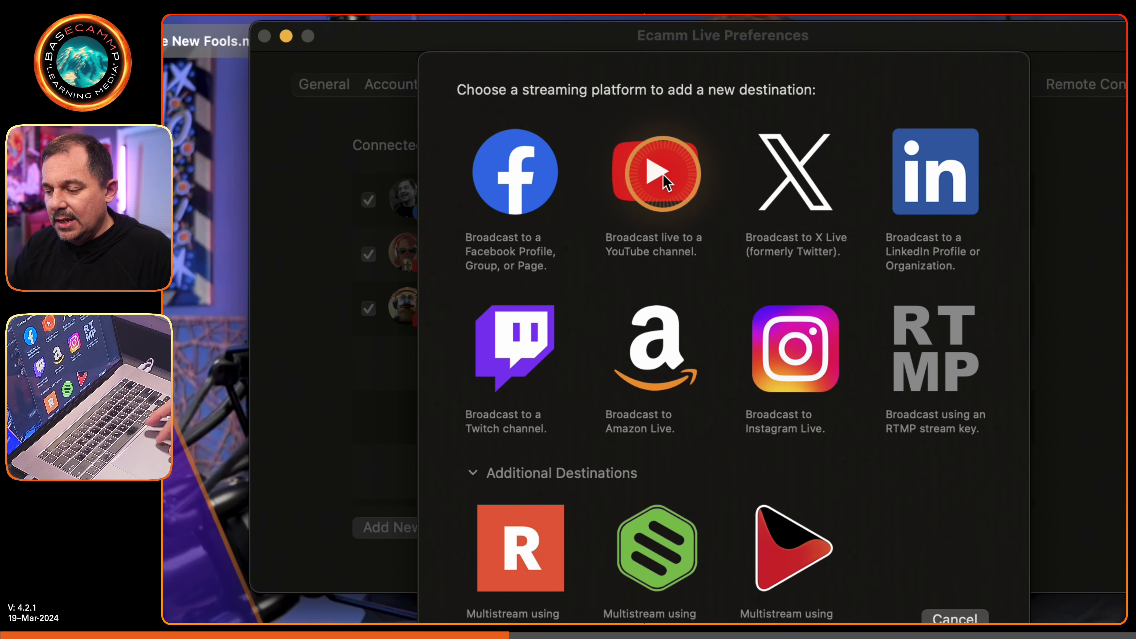
pyautogui.click(666, 183)
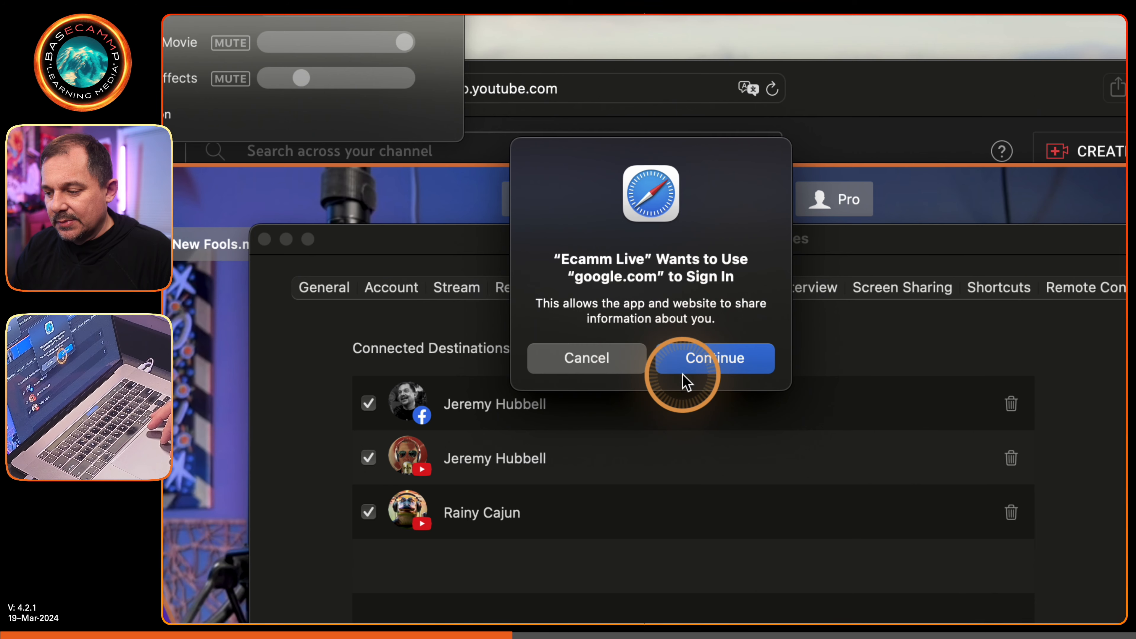
pyautogui.click(696, 358)
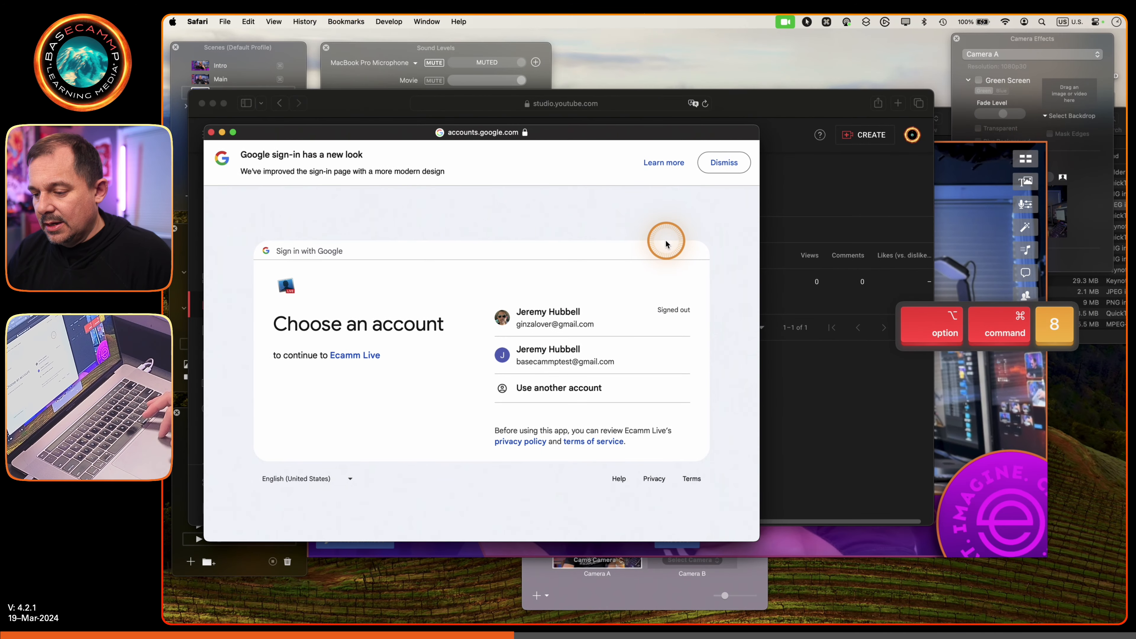
# - Allow Ecamm Live to manage YouTube through the signed-in test Google account and close the preferences
pyautogui.moveTo(393, 133); pyautogui.dragTo(532, 98)
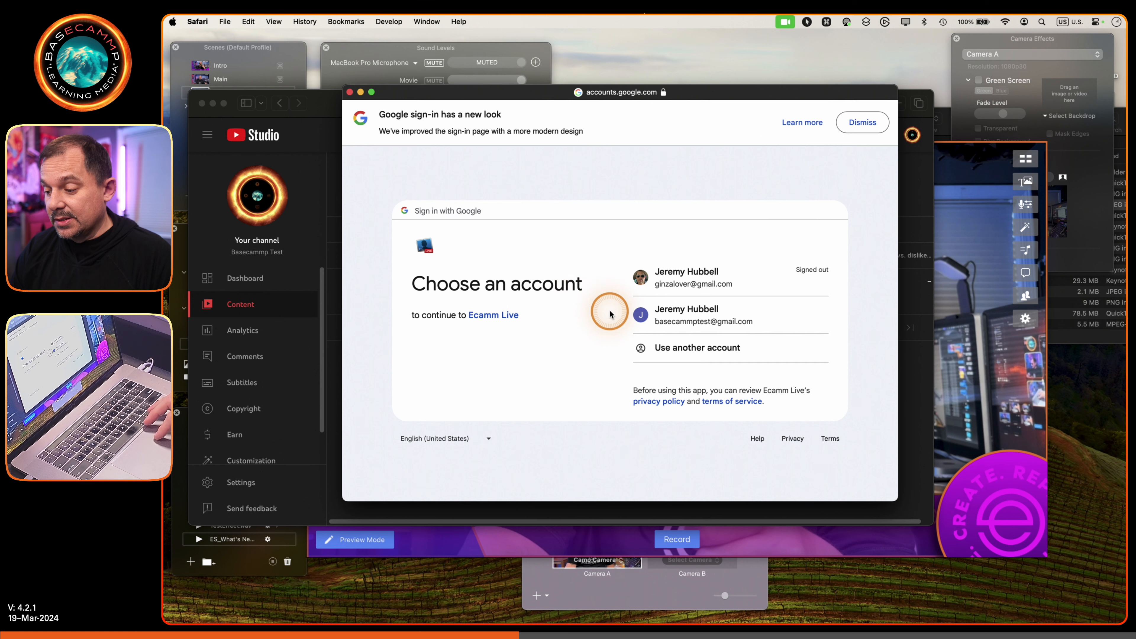
pyautogui.click(678, 320)
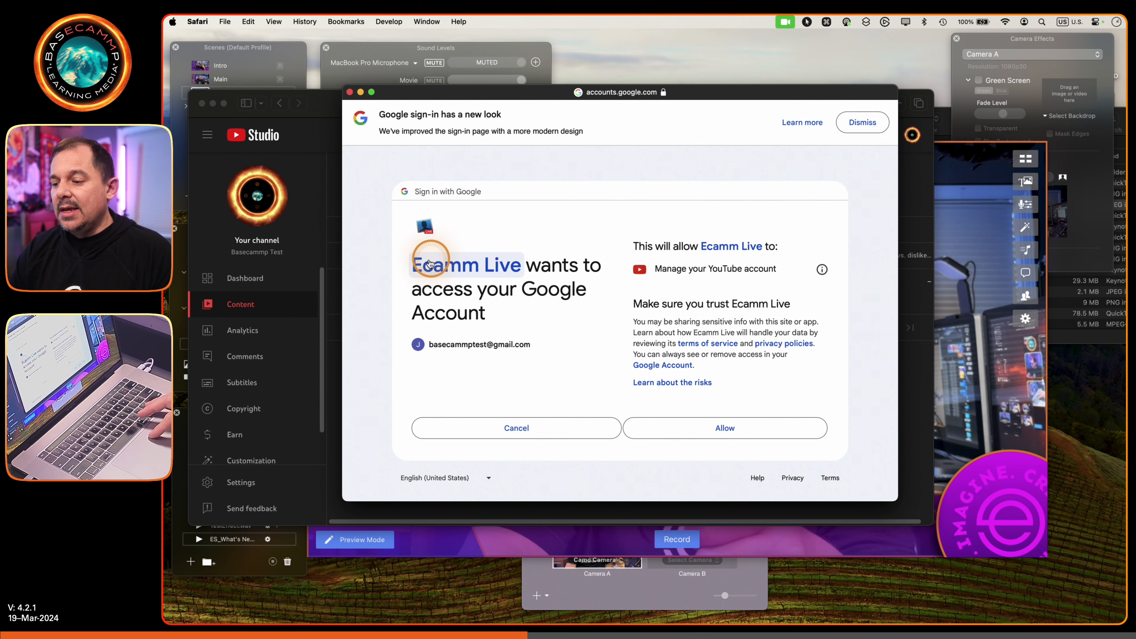
pyautogui.moveTo(412, 264); pyautogui.dragTo(515, 280)
pyautogui.click(515, 280)
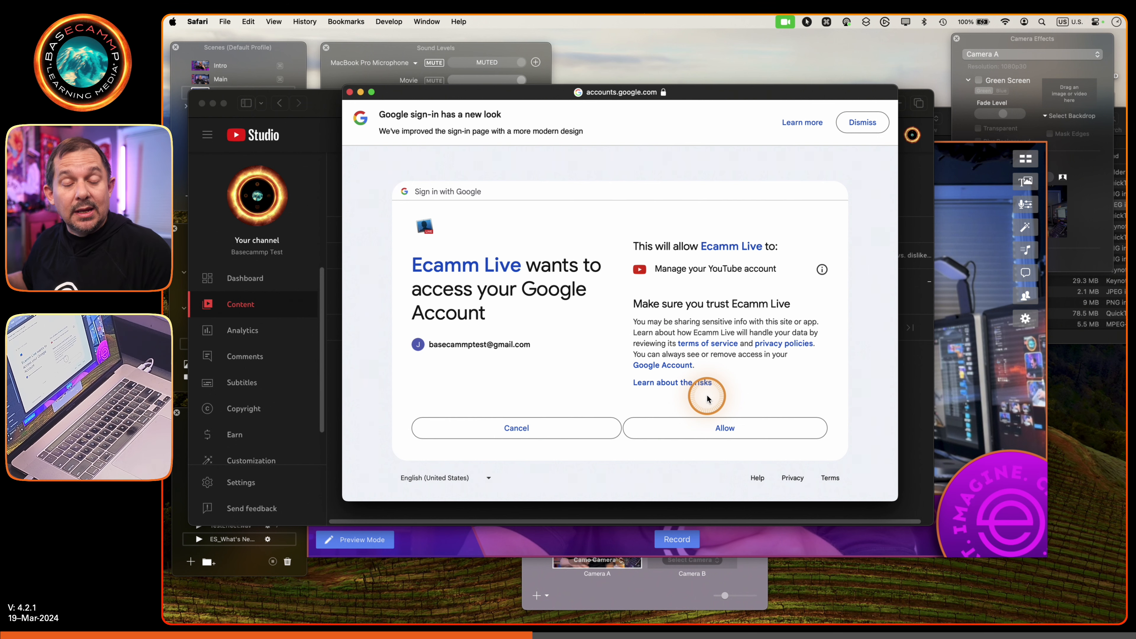
pyautogui.click(727, 428)
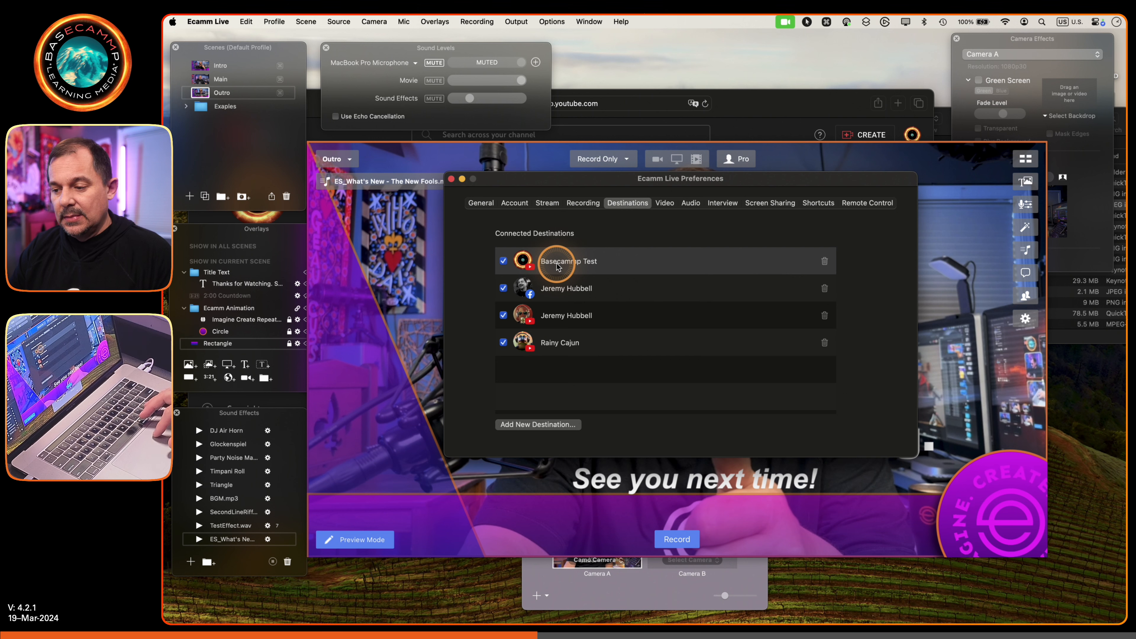
pyautogui.click(451, 179)
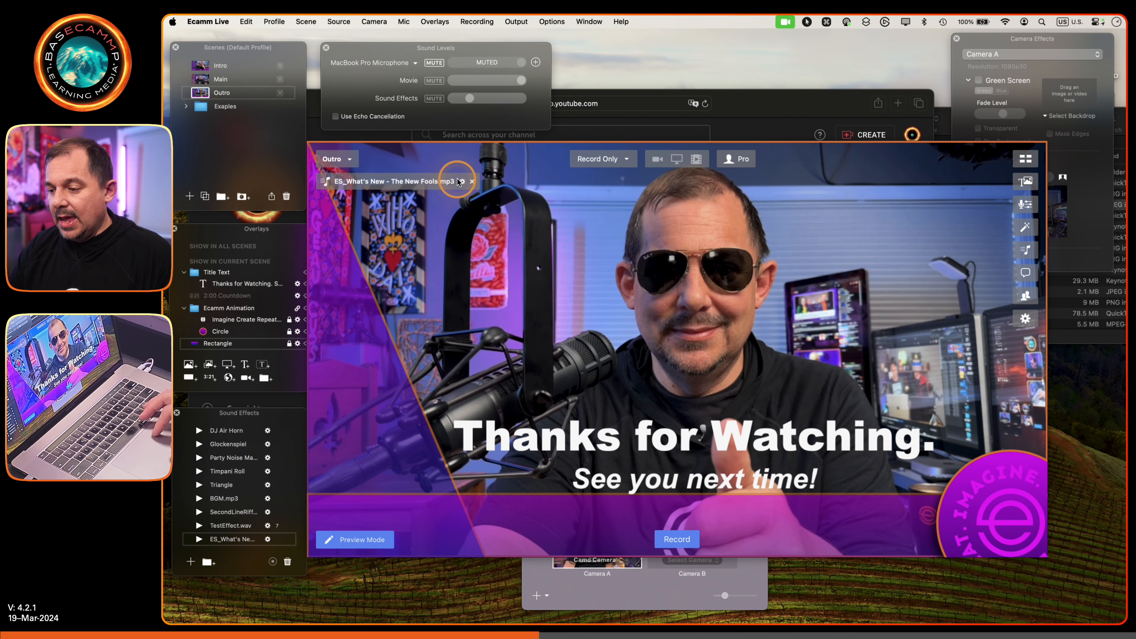
# - Set the output mode to Stream & Record, with both streaming and recording enabled
pyautogui.click(610, 159)
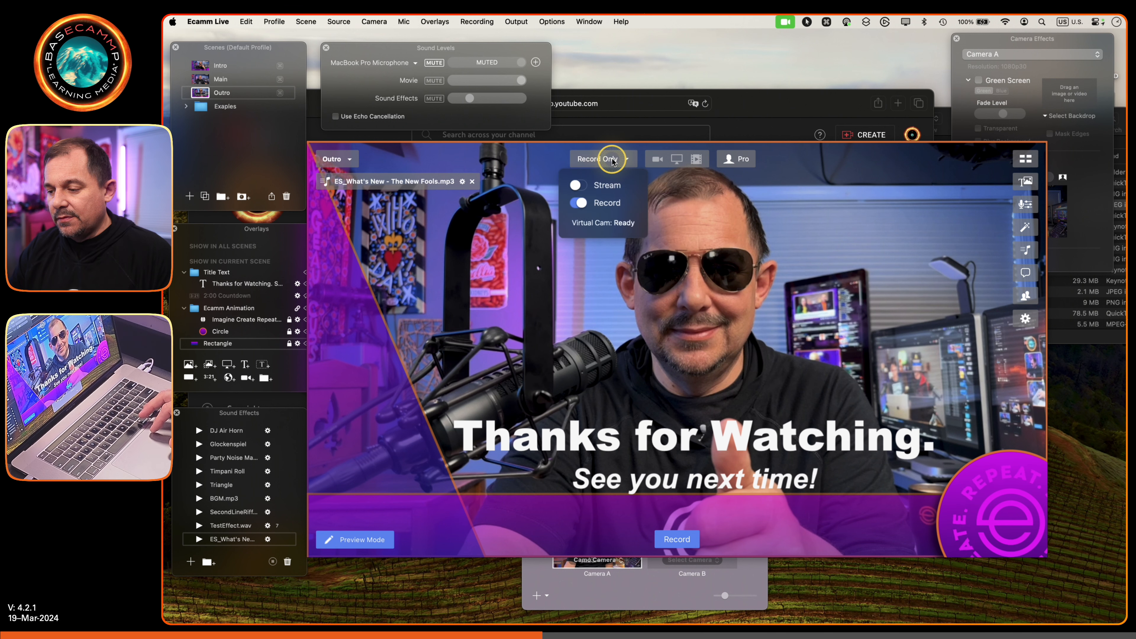
pyautogui.click(580, 185)
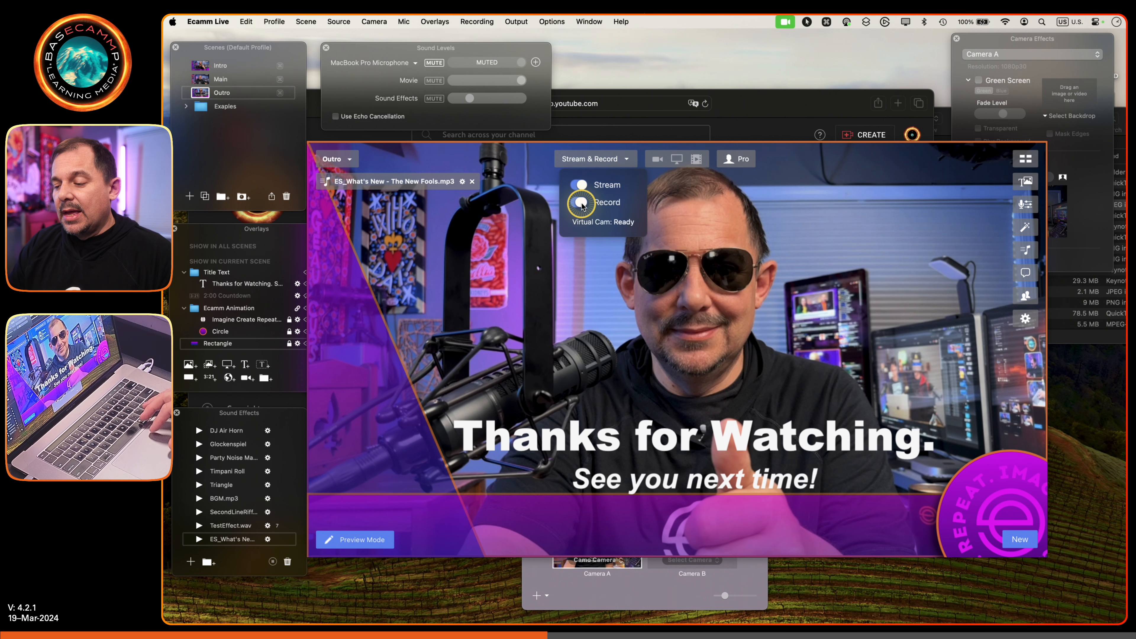
pyautogui.click(581, 203)
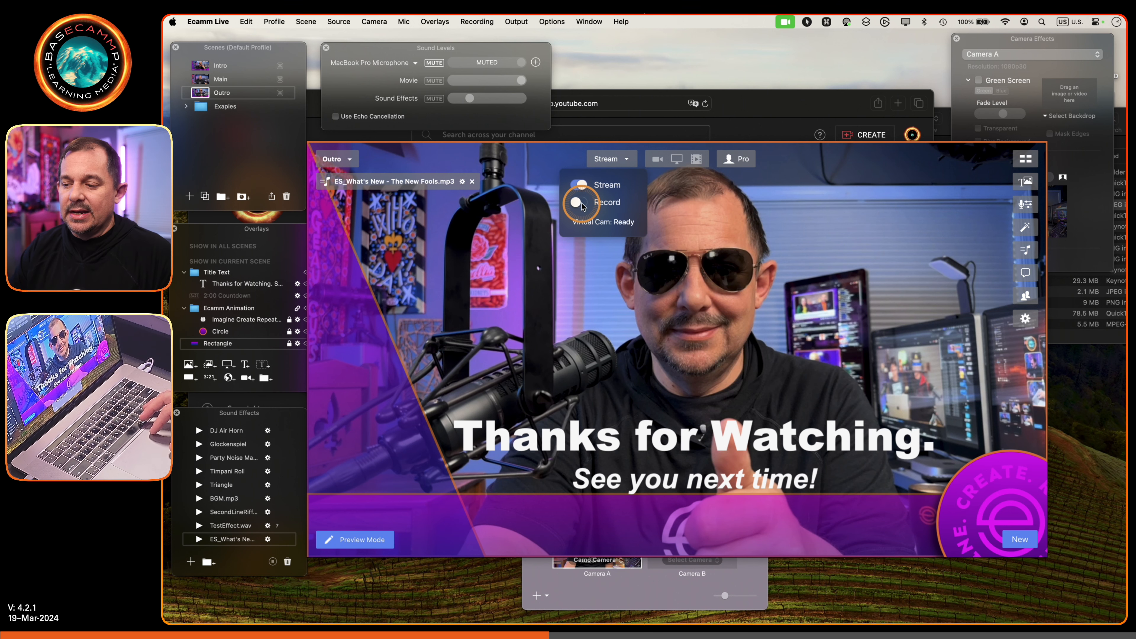
pyautogui.click(580, 203)
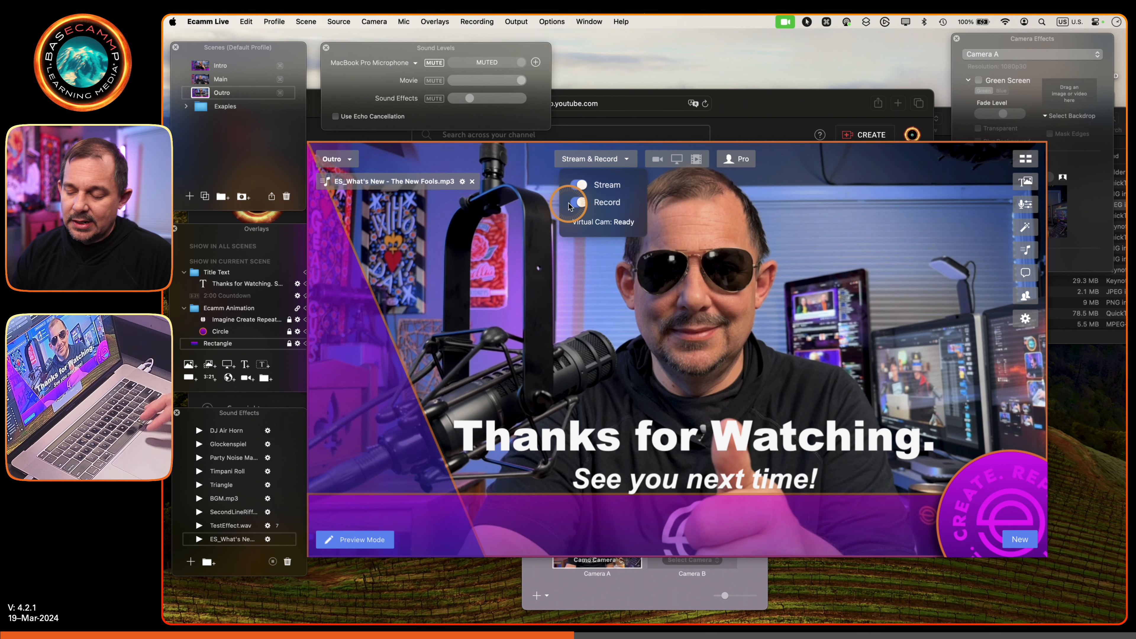
pyautogui.moveTo(680, 415)
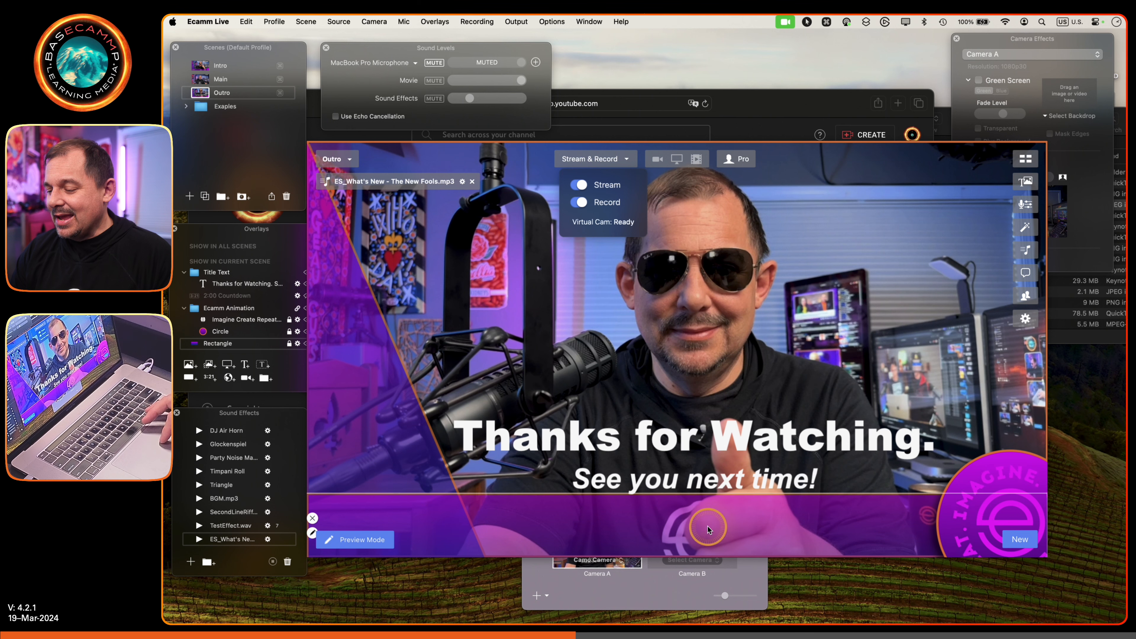
pyautogui.click(678, 532)
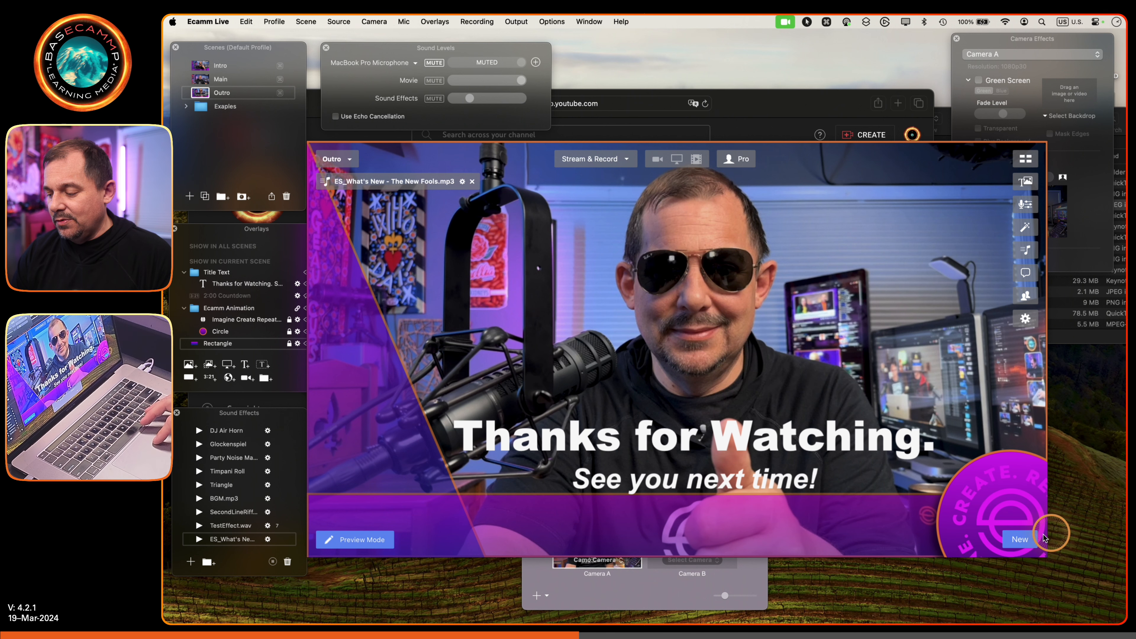
# - Create a new broadcast and add the Basecammp Test YouTube channel as its destination
pyautogui.click(1020, 539)
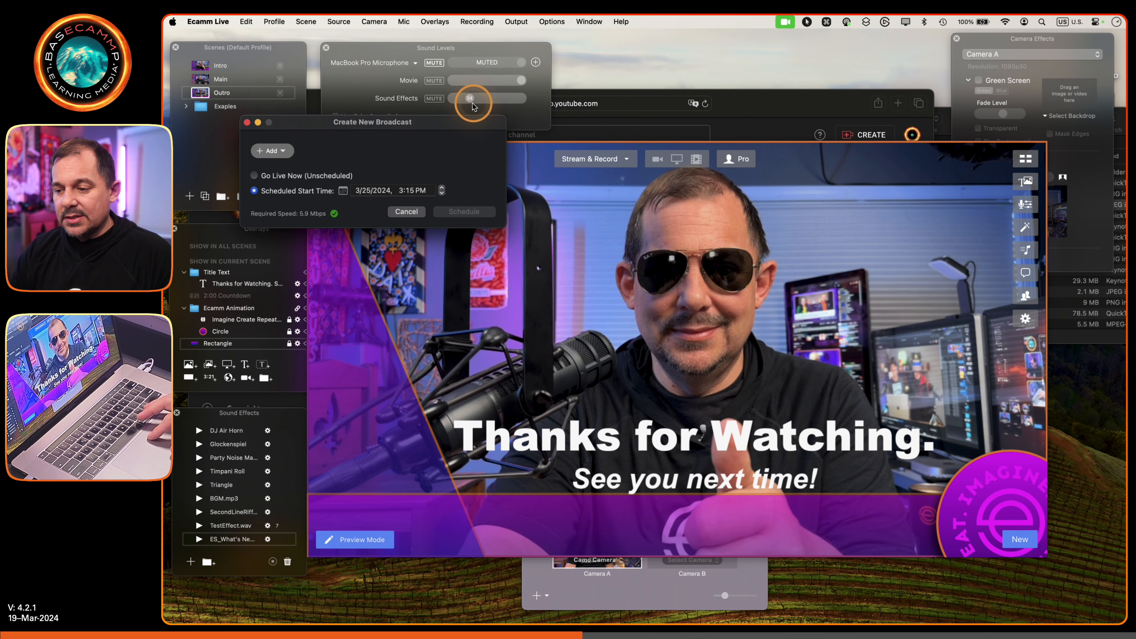
pyautogui.moveTo(457, 120); pyautogui.dragTo(584, 179)
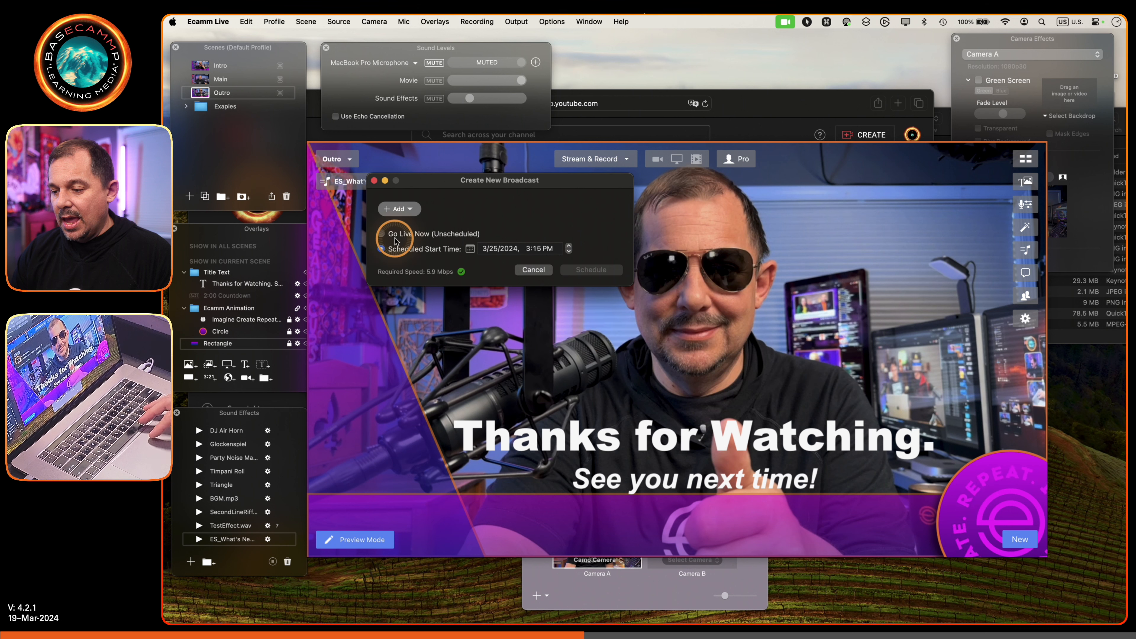
pyautogui.click(405, 209)
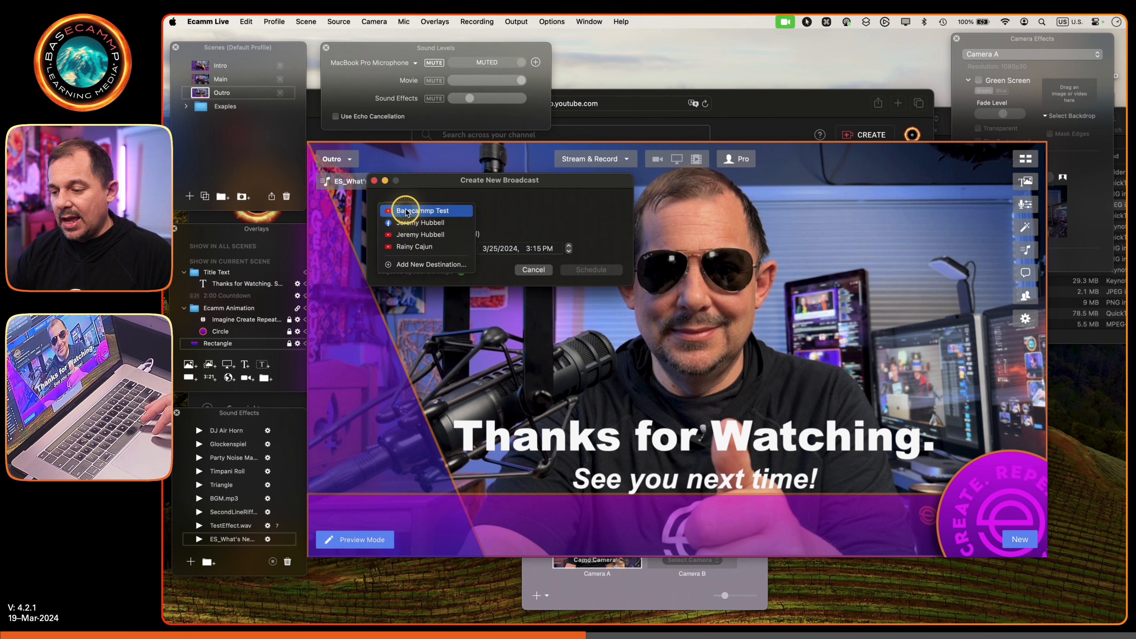
pyautogui.click(441, 211)
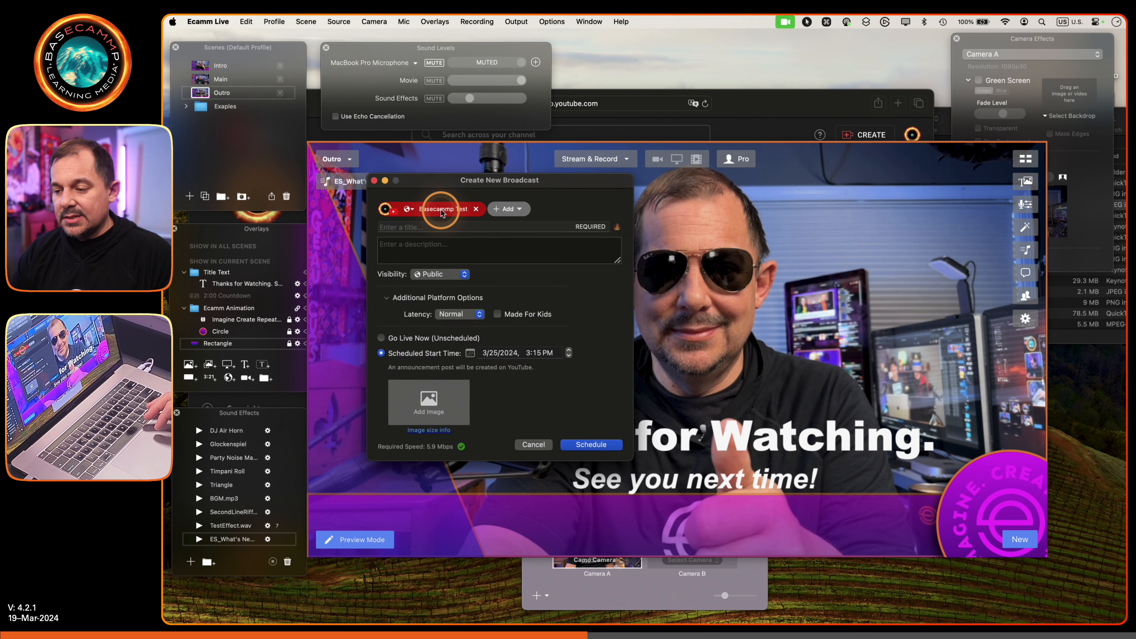
# - Title the broadcast "This is my first streaming video test!" and replace it with the automatic suggestion "First Stream Alert!"
pyautogui.click(458, 229)
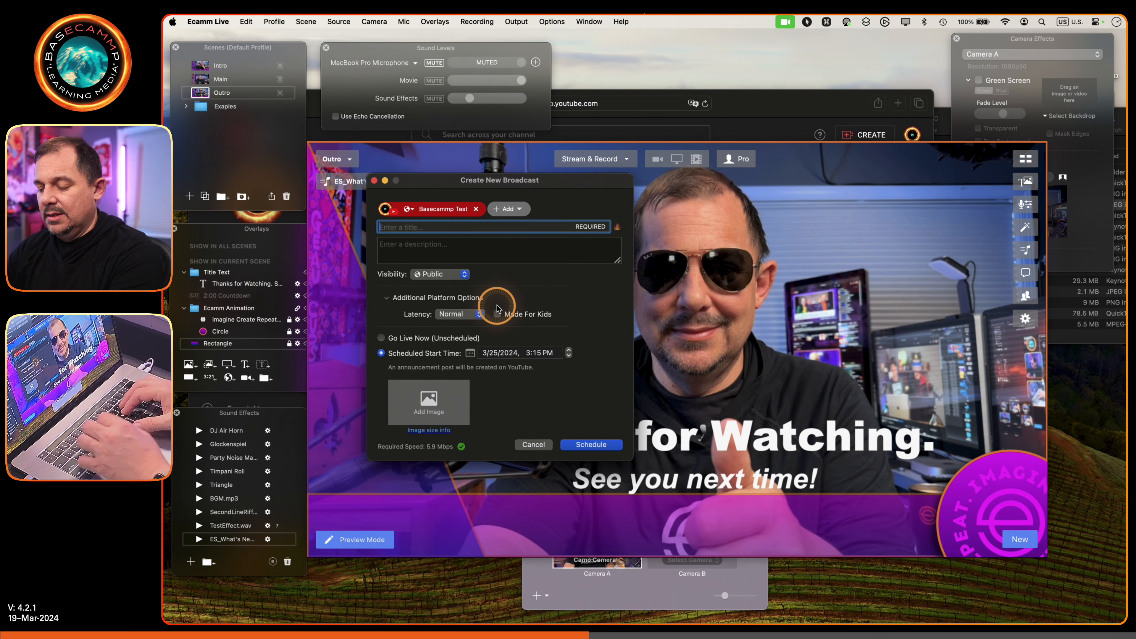
pyautogui.press('shift')
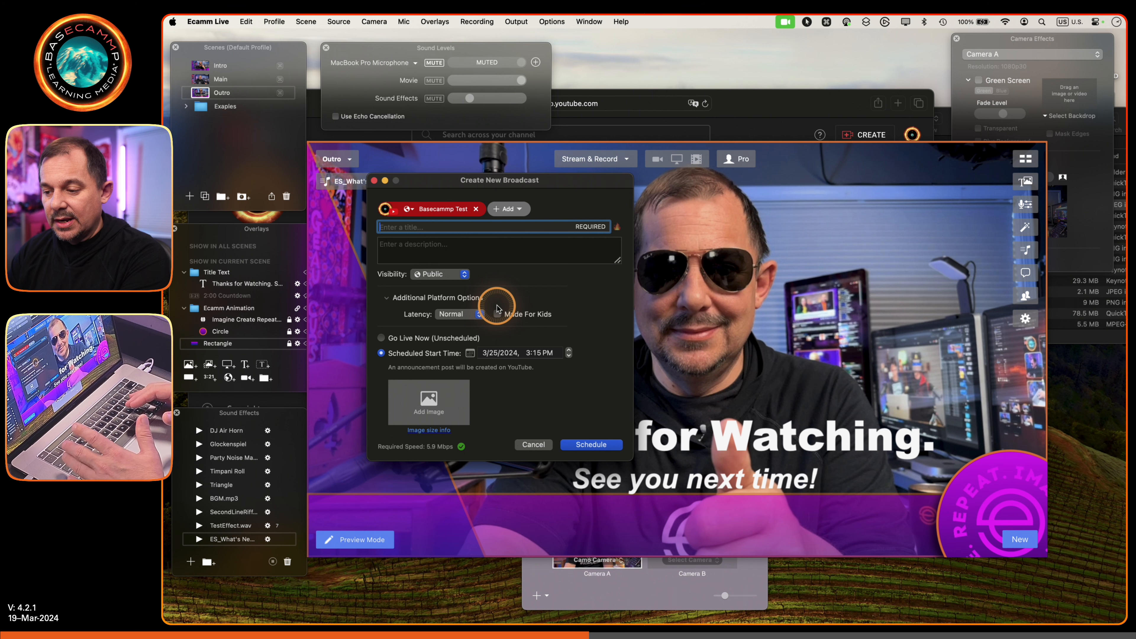
pyautogui.write('T')
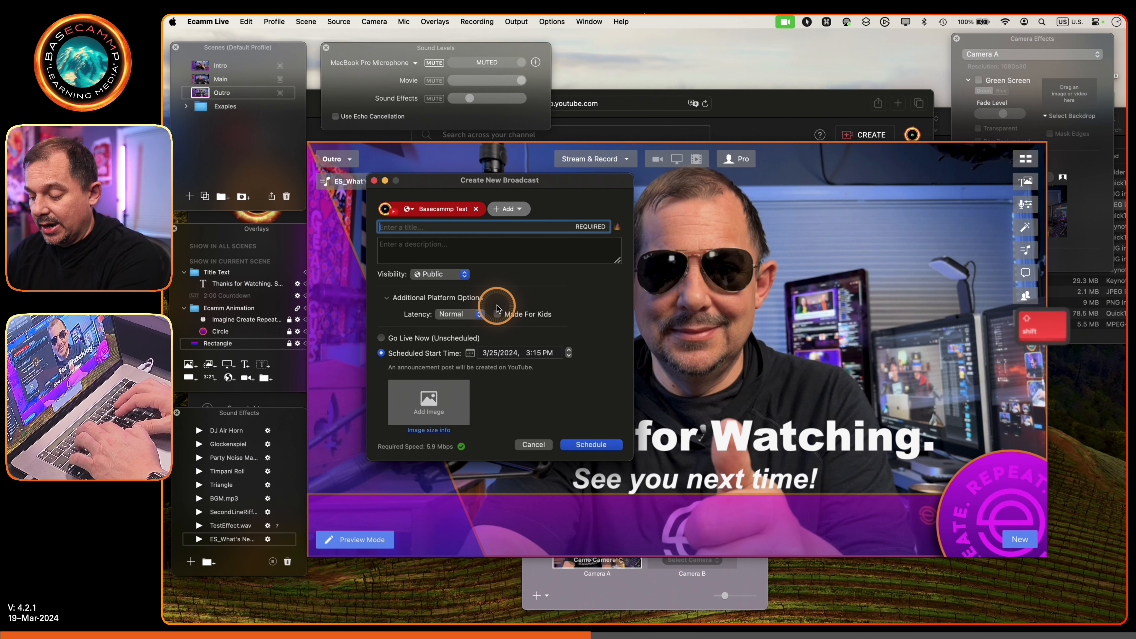
pyautogui.write('his is m')
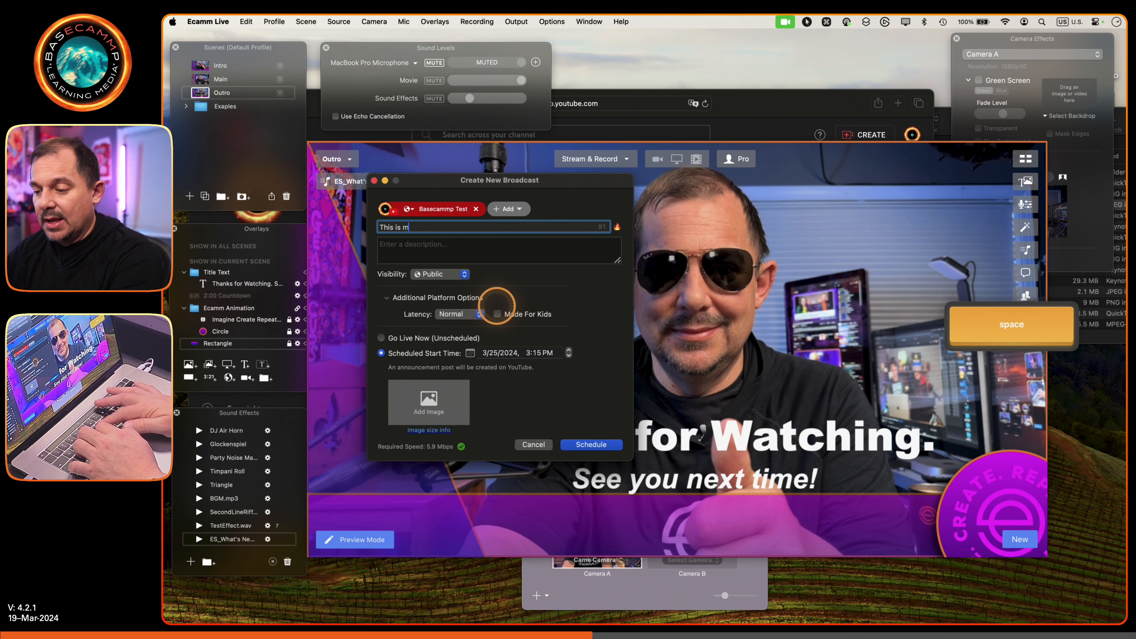
pyautogui.write('y first ')
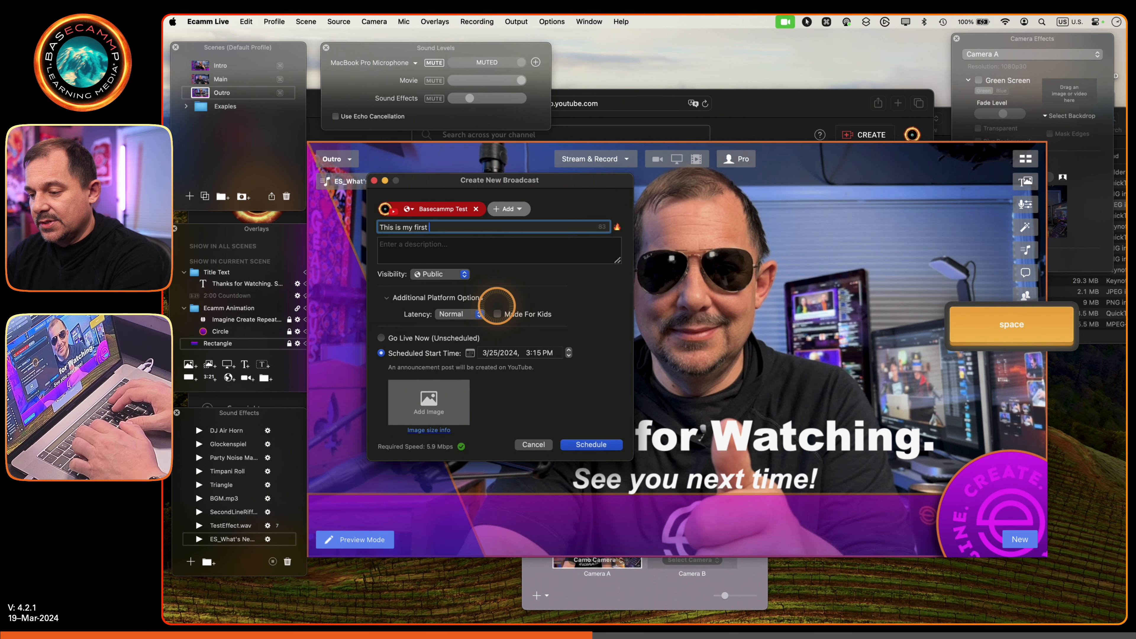
pyautogui.write('streaming vid')
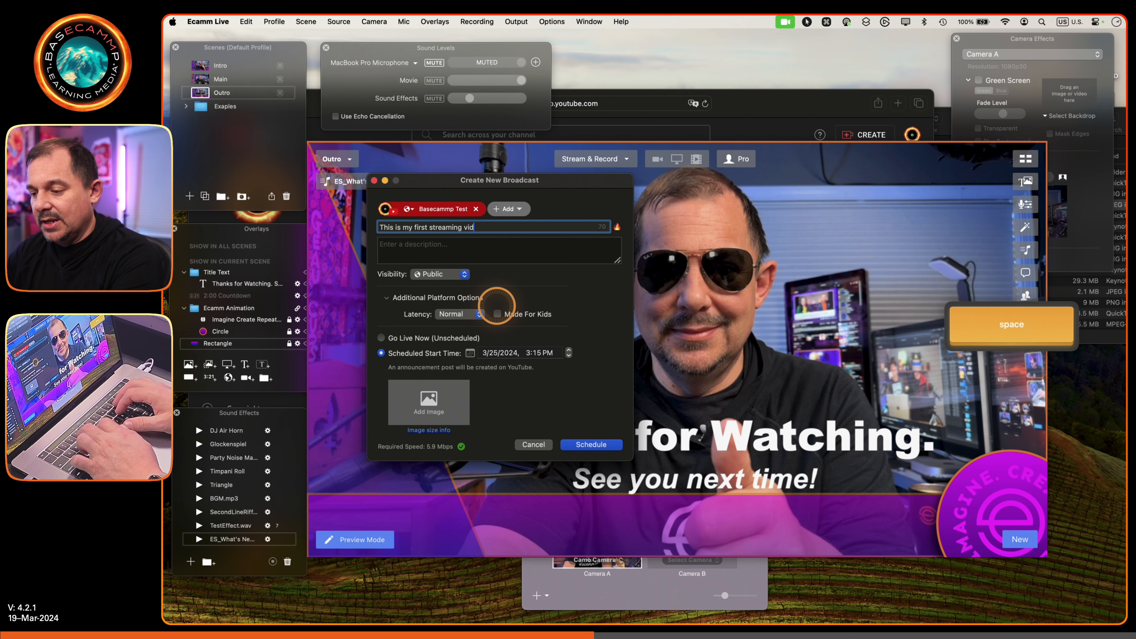
pyautogui.write('eo test!')
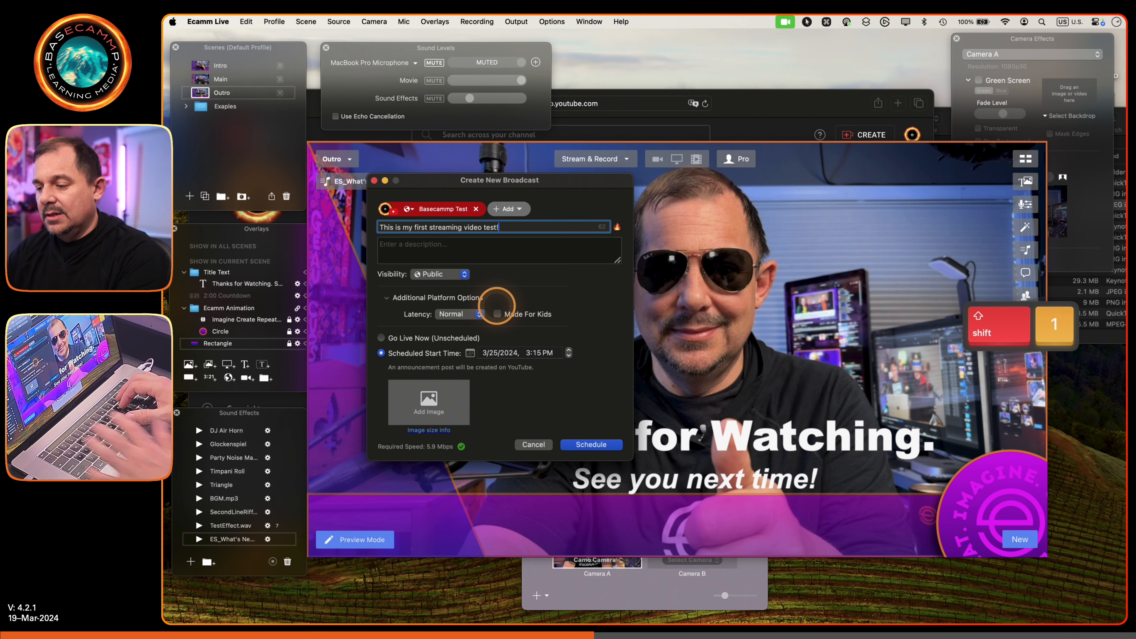
pyautogui.click(618, 228)
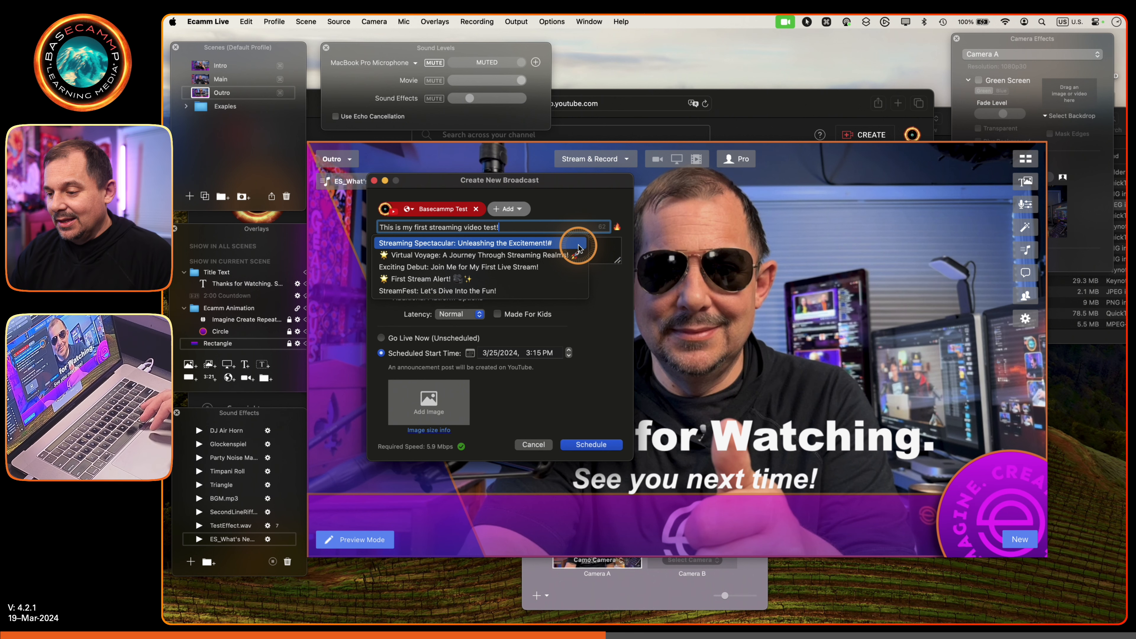
pyautogui.click(562, 286)
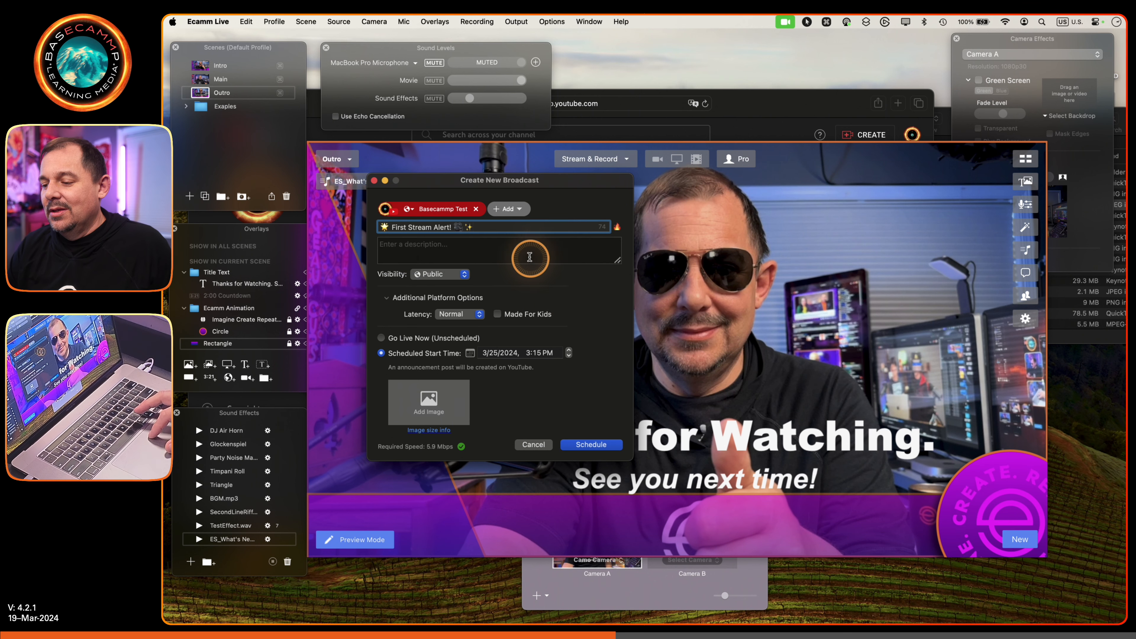
# - Enter the broadcast description "Join me as I stream to my test channel for the very first time. Be gentle, I'm new here."
pyautogui.click(517, 244)
pyautogui.write('Jo')
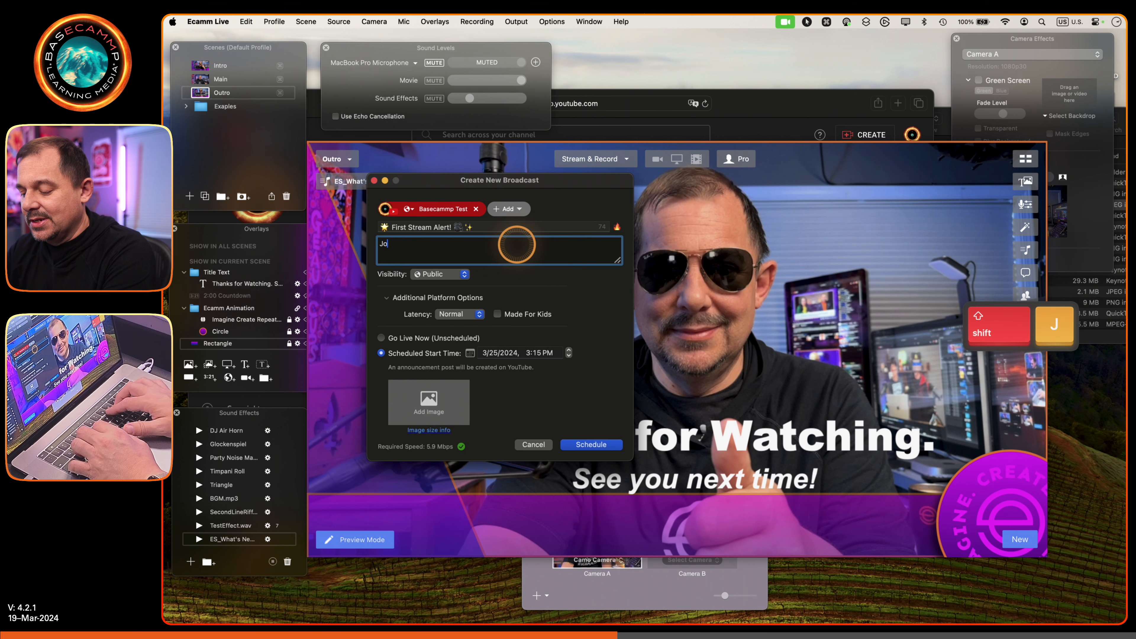
pyautogui.write('in me as I')
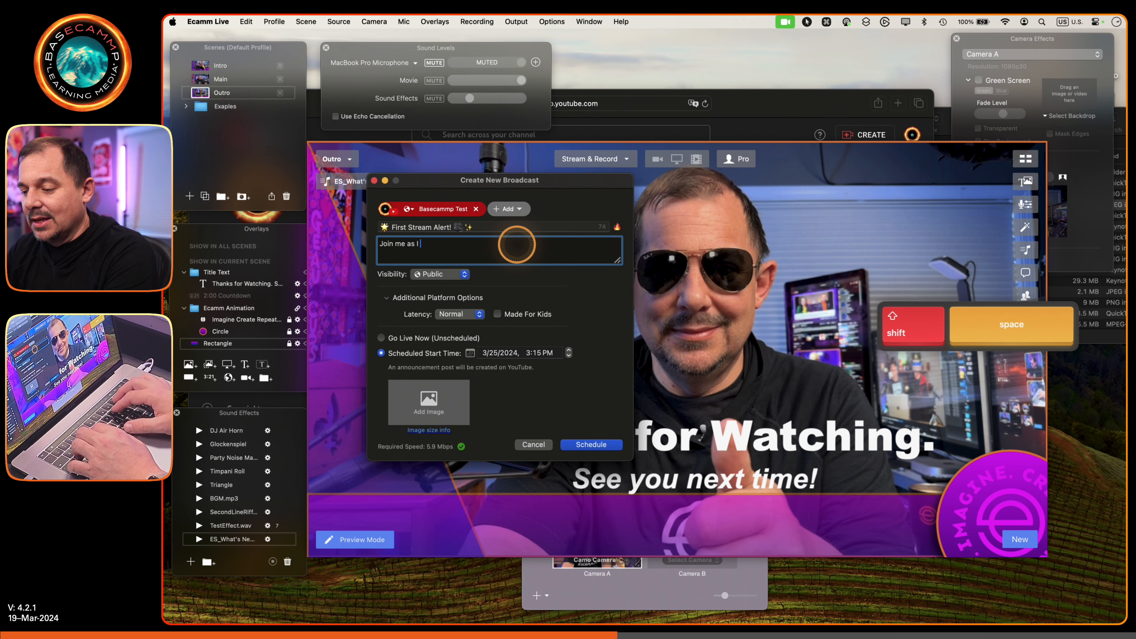
pyautogui.write(' stream to ')
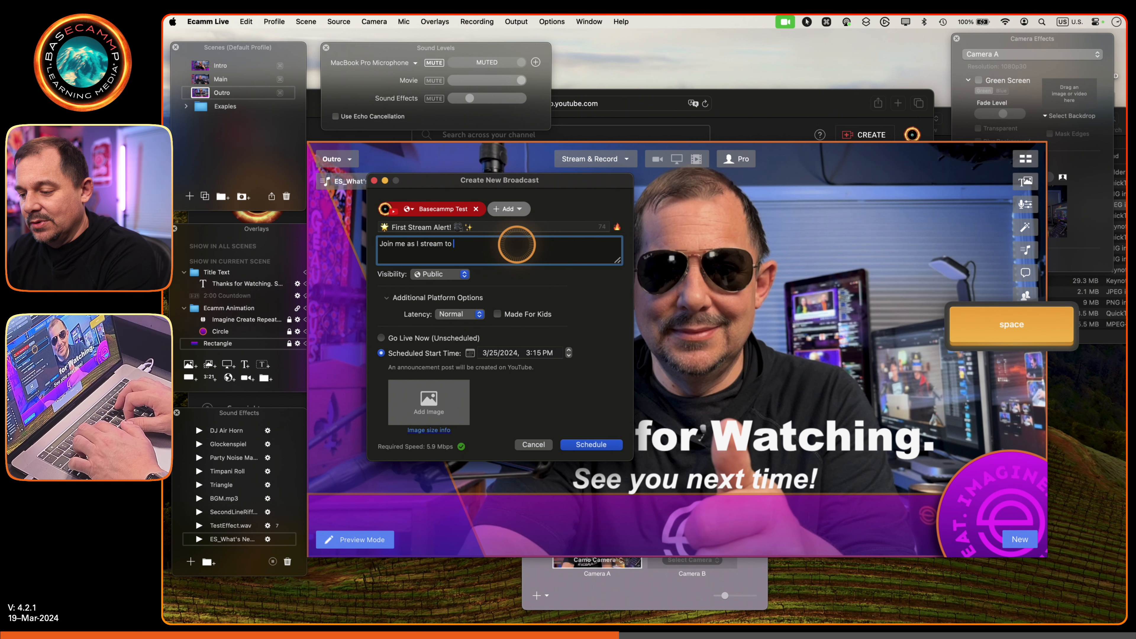
pyautogui.write('my test chan')
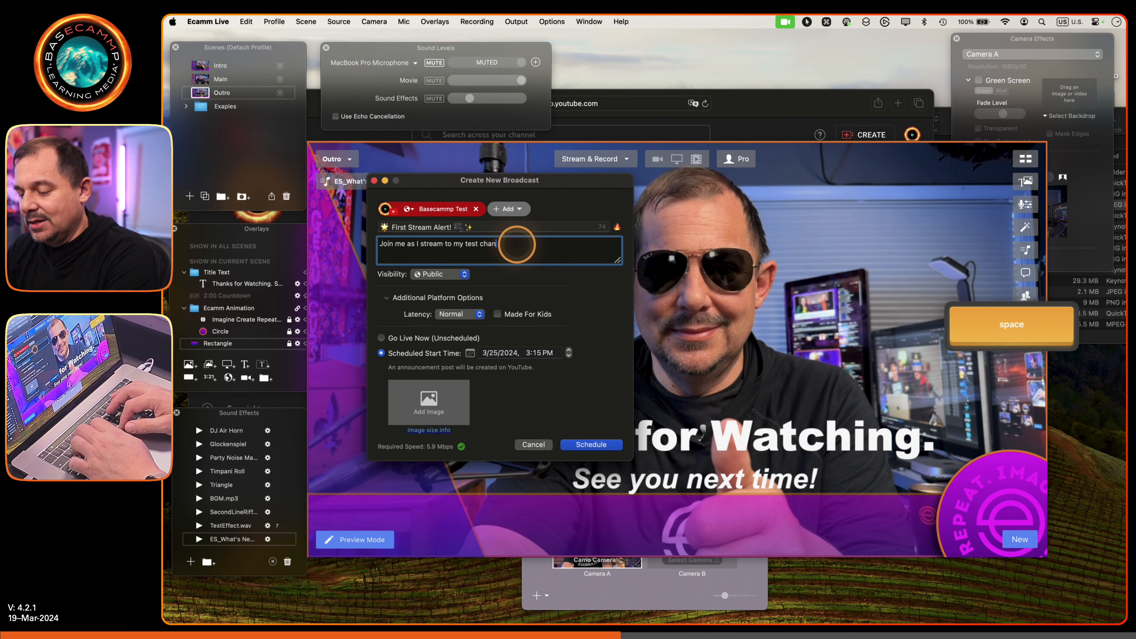
pyautogui.write('nel for the very')
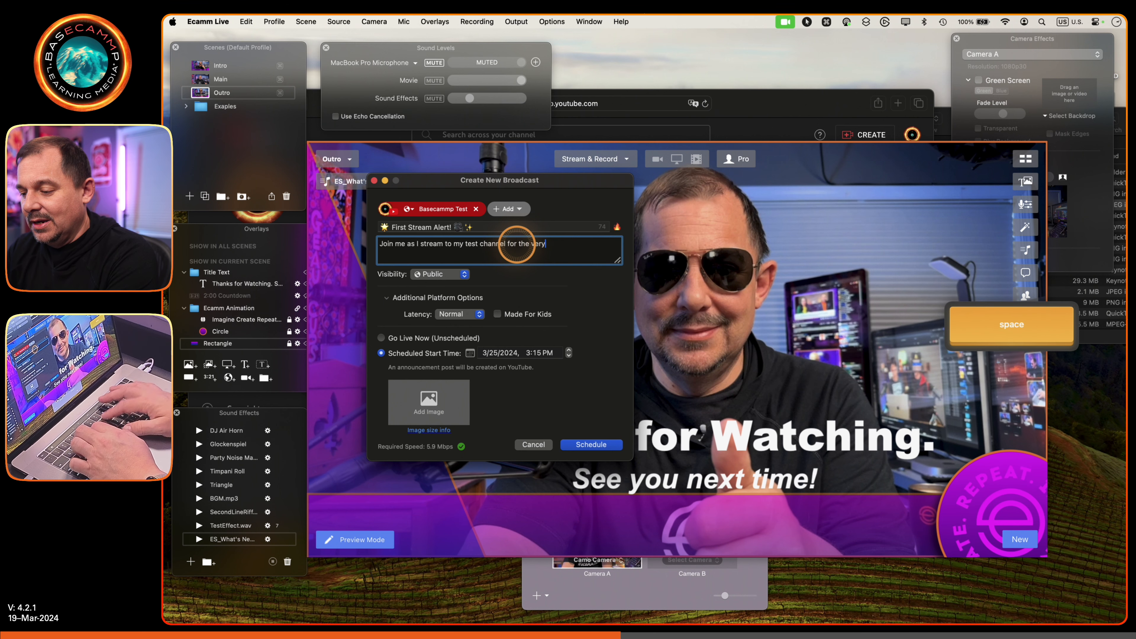
pyautogui.write(' first time. B')
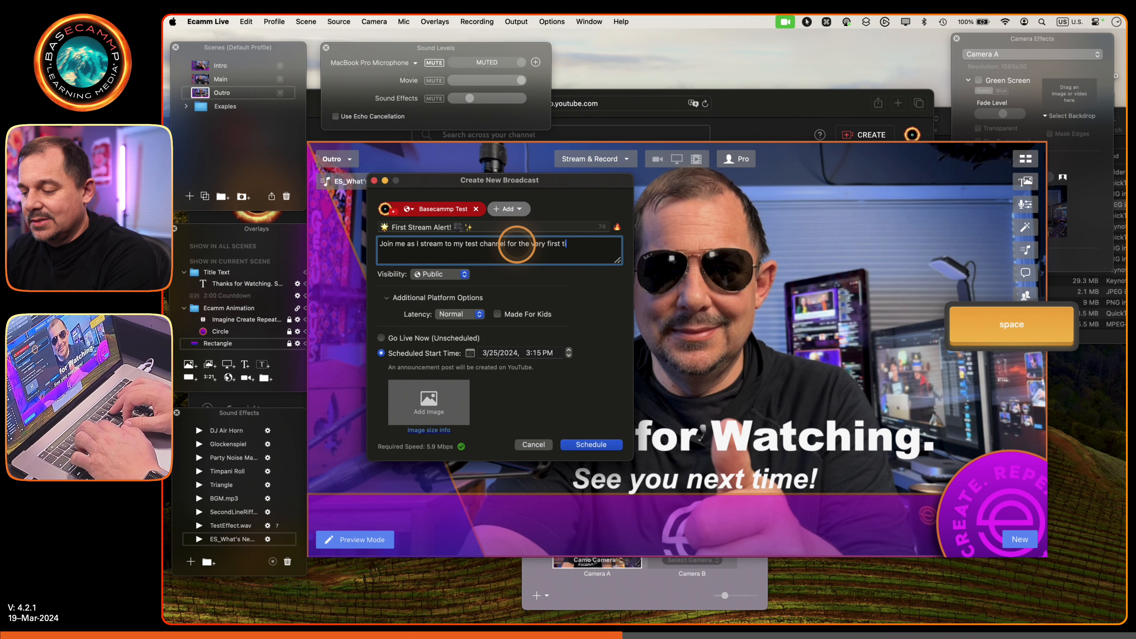
pyautogui.write('e g')
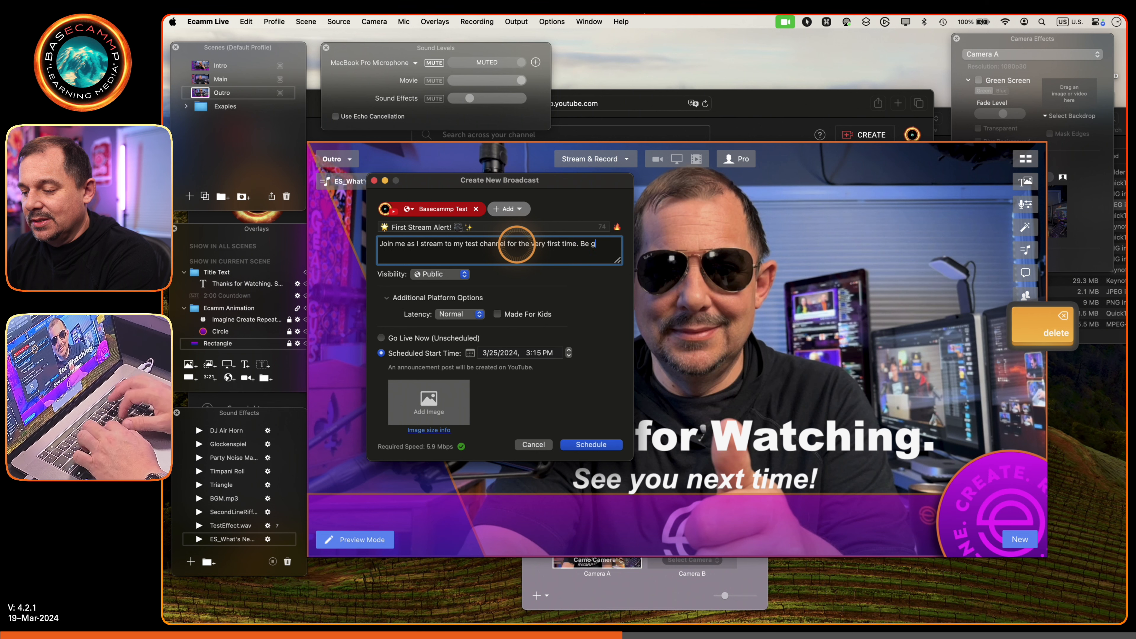
pyautogui.write('entle')
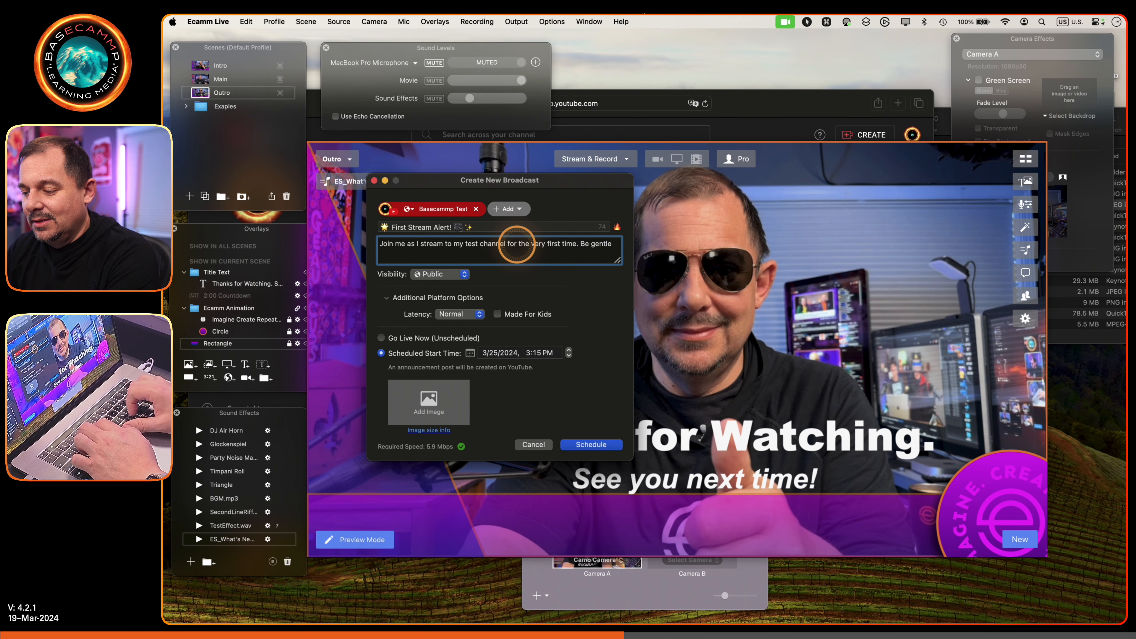
pyautogui.write(',')
pyautogui.write("I'm new")
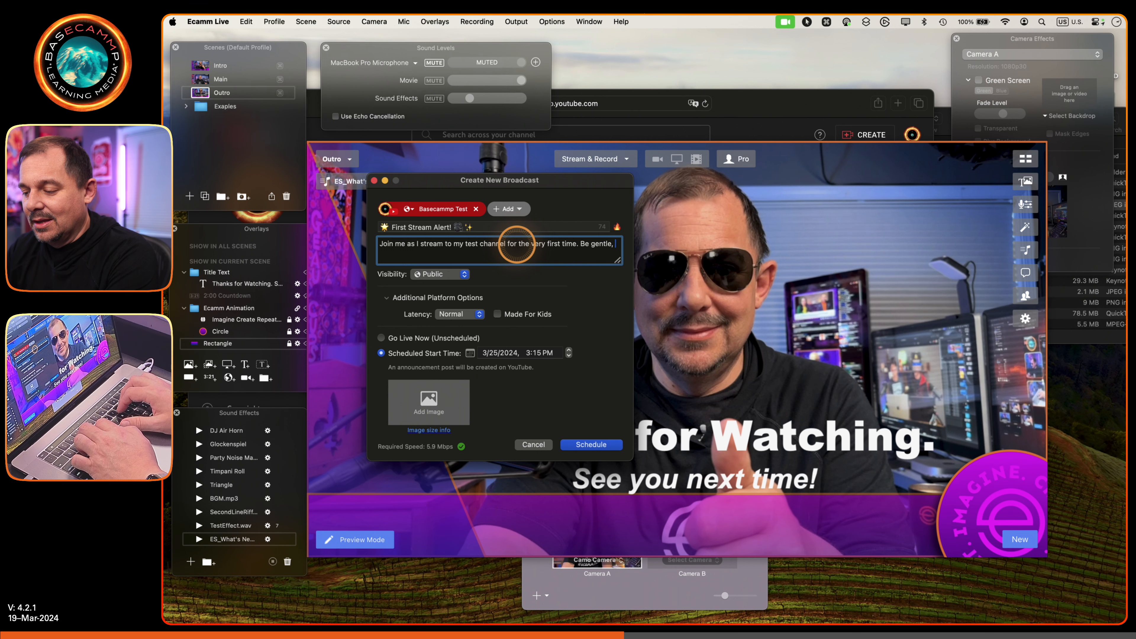
pyautogui.write(' here.')
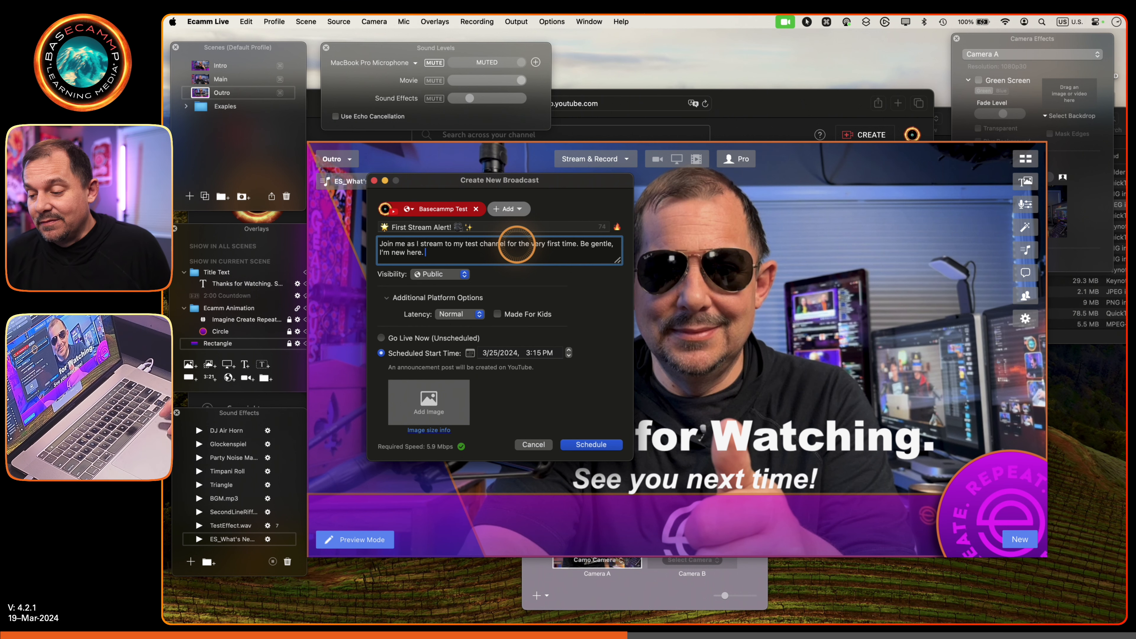
# - Set the broadcast's visibility to Unlisted, and turn Made For Kids on and off again
pyautogui.click(456, 273)
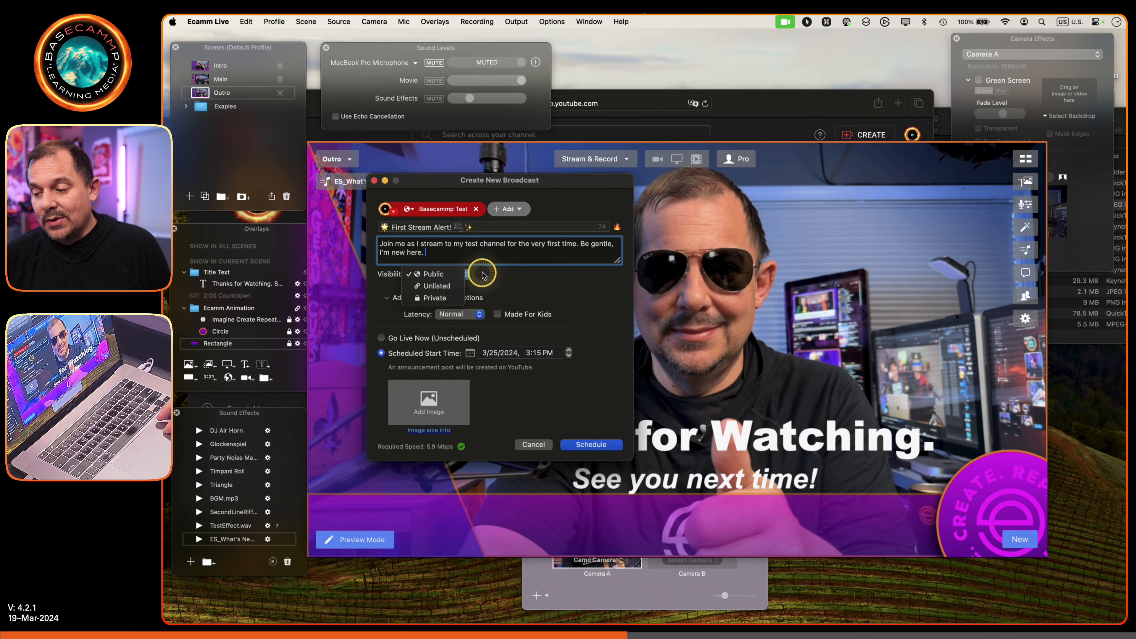
pyautogui.click(456, 286)
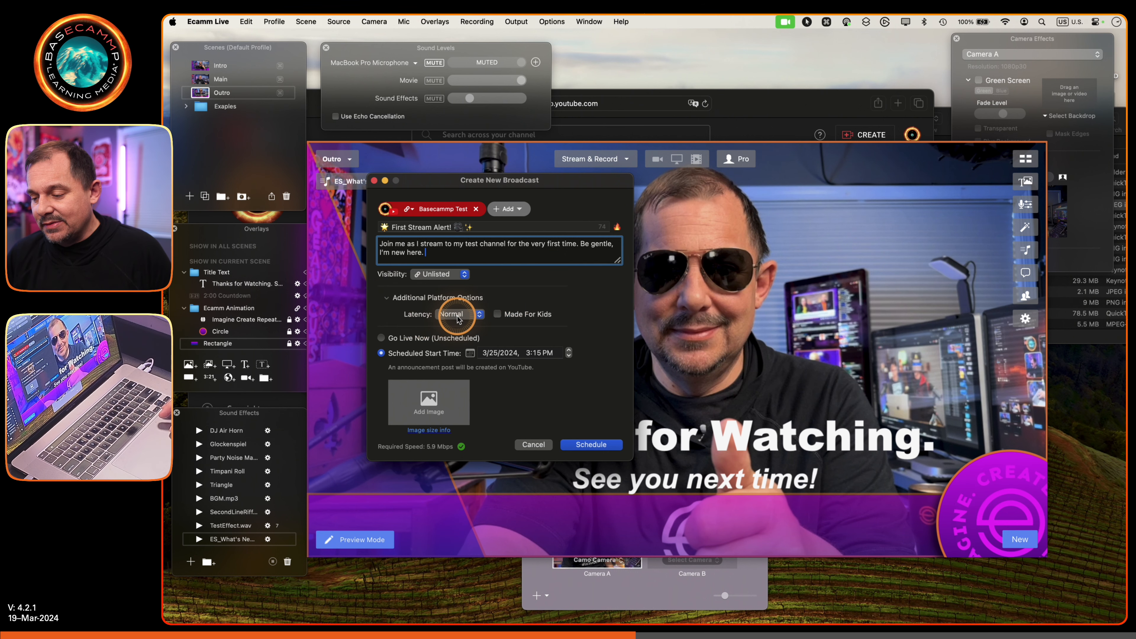
pyautogui.click(503, 318)
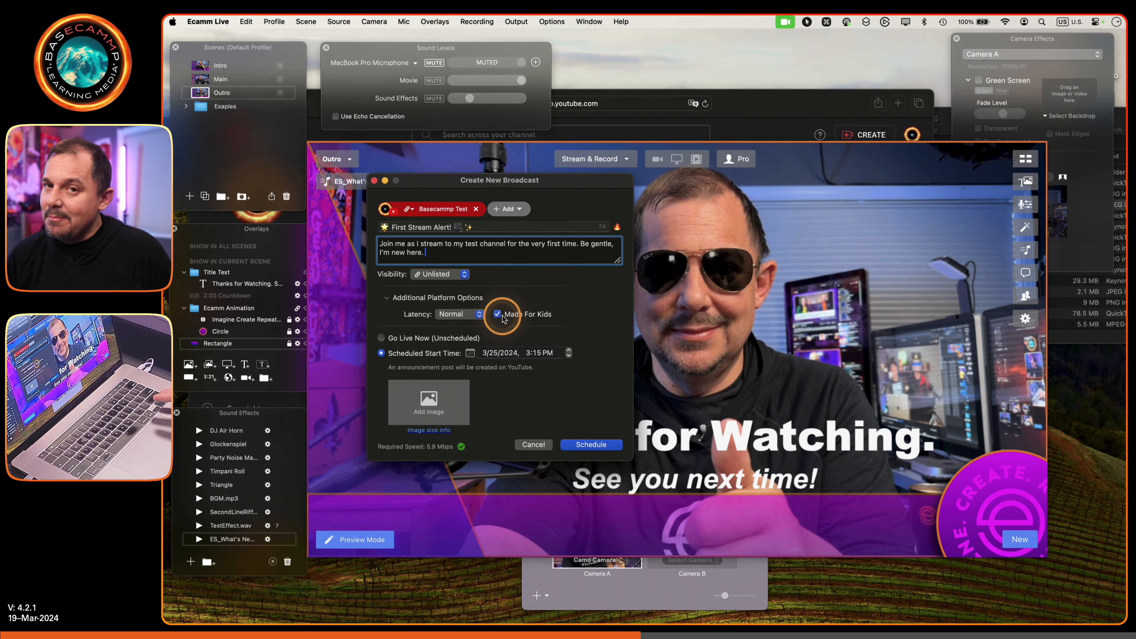
pyautogui.click(503, 315)
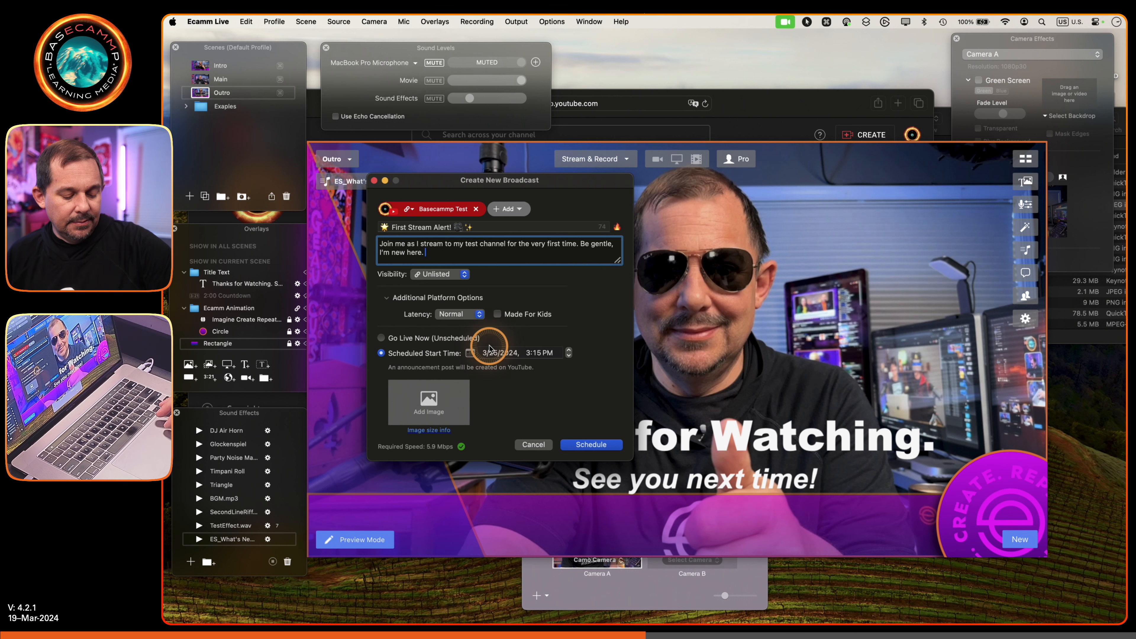
# - Set the scheduled start time to 3:20 PM and add the Thumbnail image from the Class folder to the broadcast
pyautogui.click(537, 354)
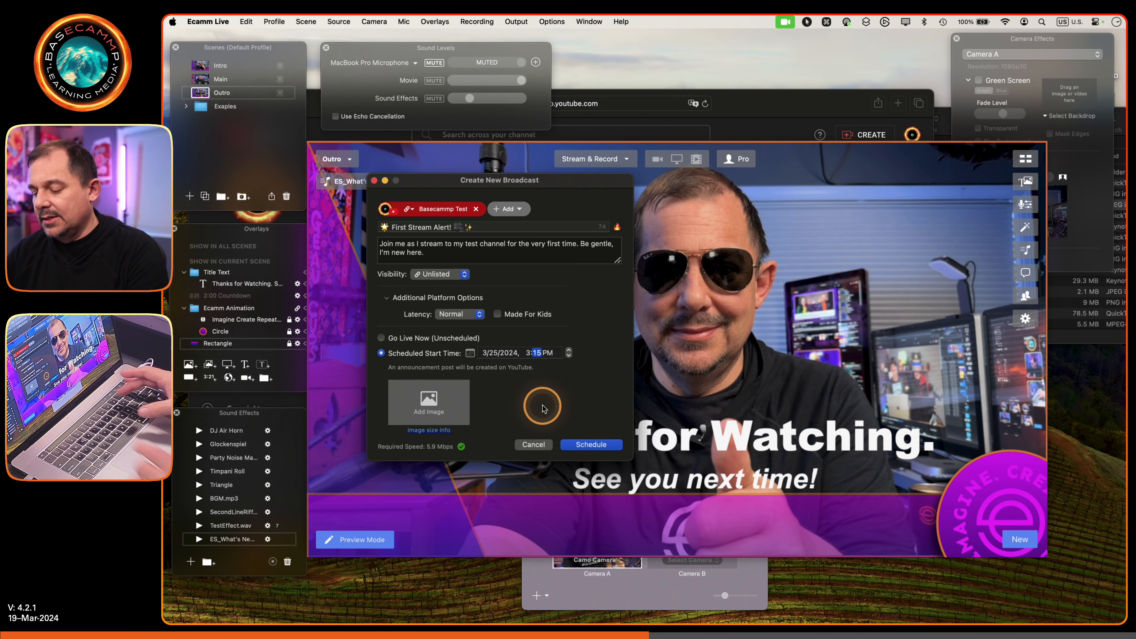
pyautogui.write('20')
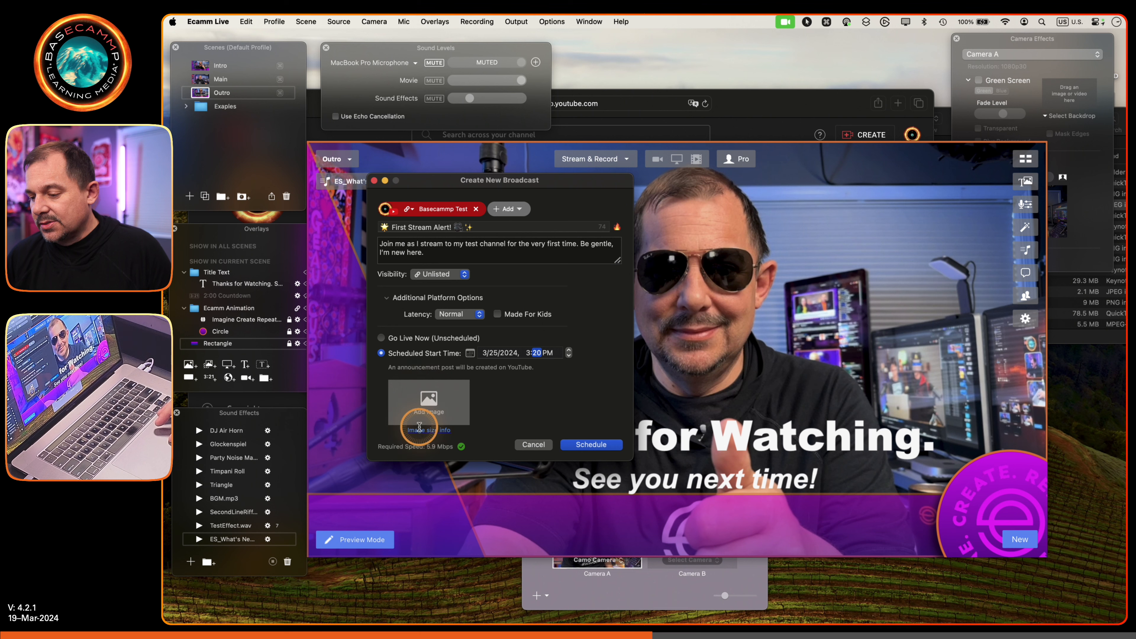
pyautogui.click(433, 404)
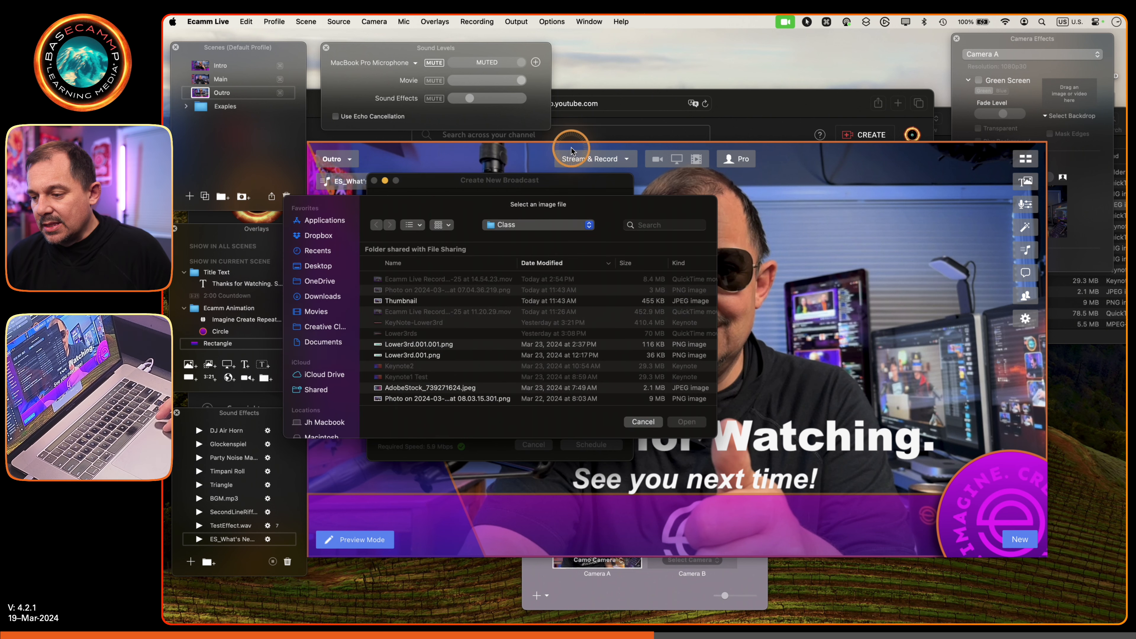
pyautogui.click(396, 300)
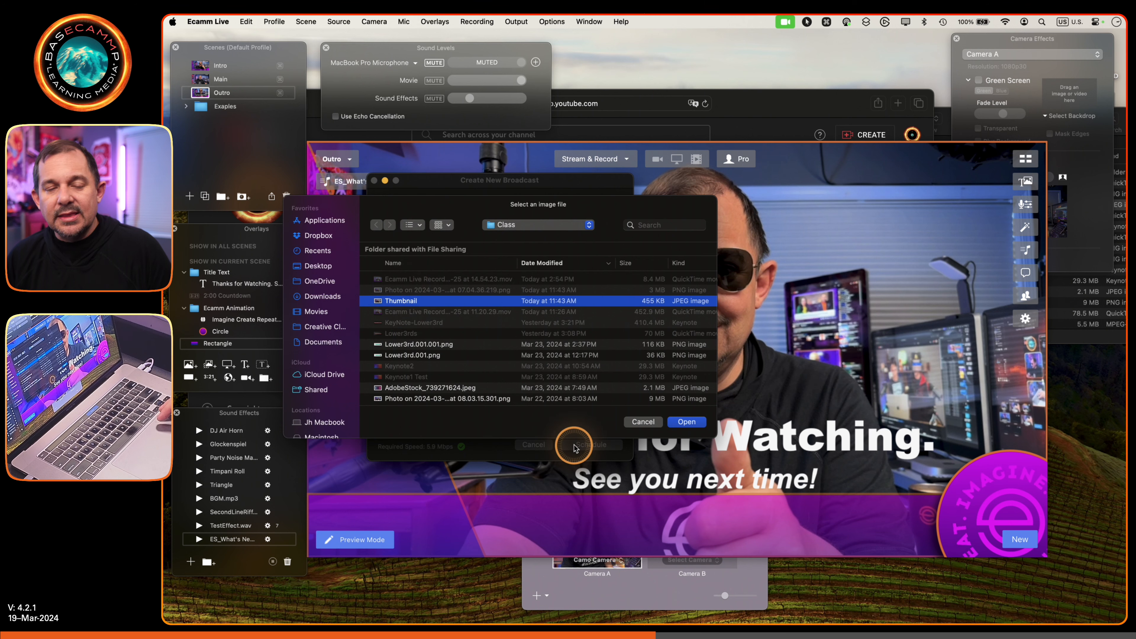
pyautogui.click(683, 424)
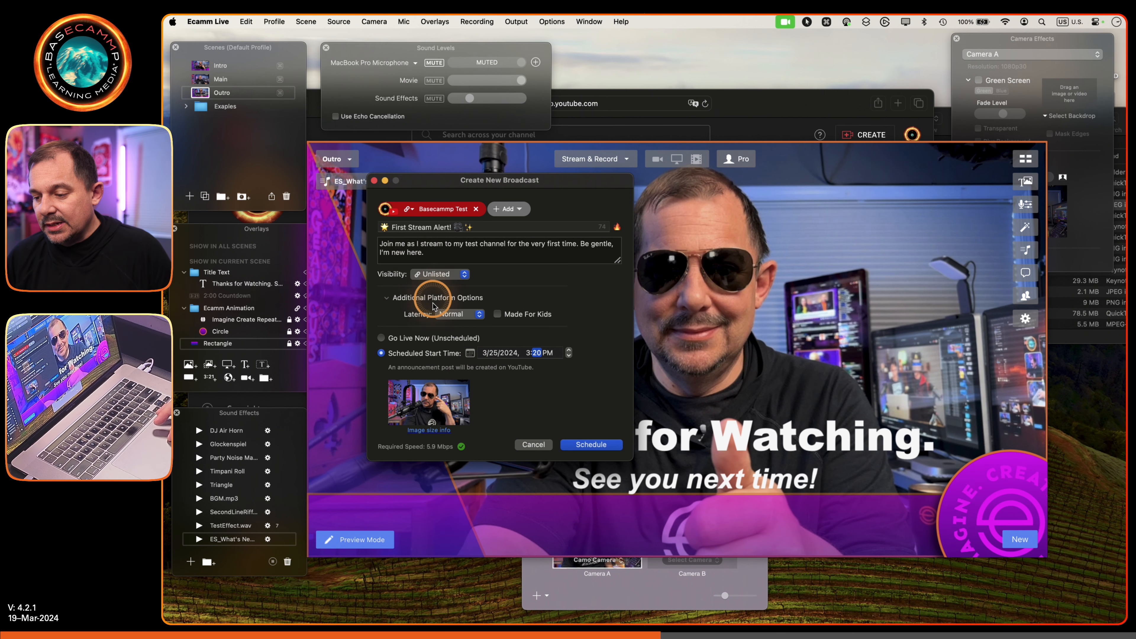
# - Preview the unscheduled Go Live Now option, return to the scheduled start time and schedule the broadcast
pyautogui.click(425, 342)
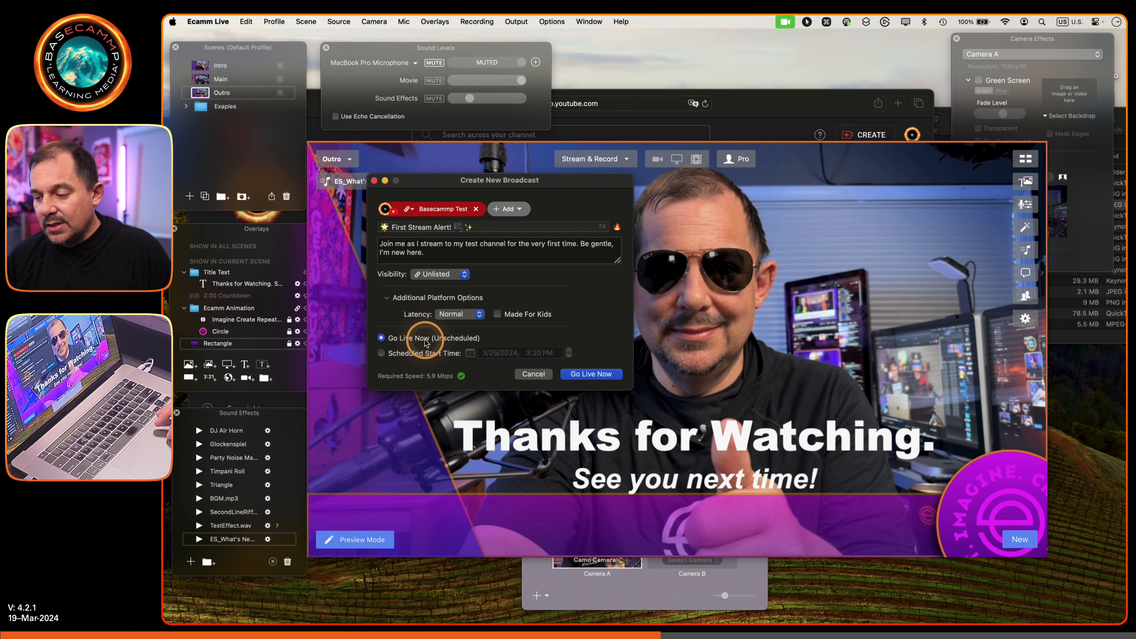
pyautogui.click(405, 354)
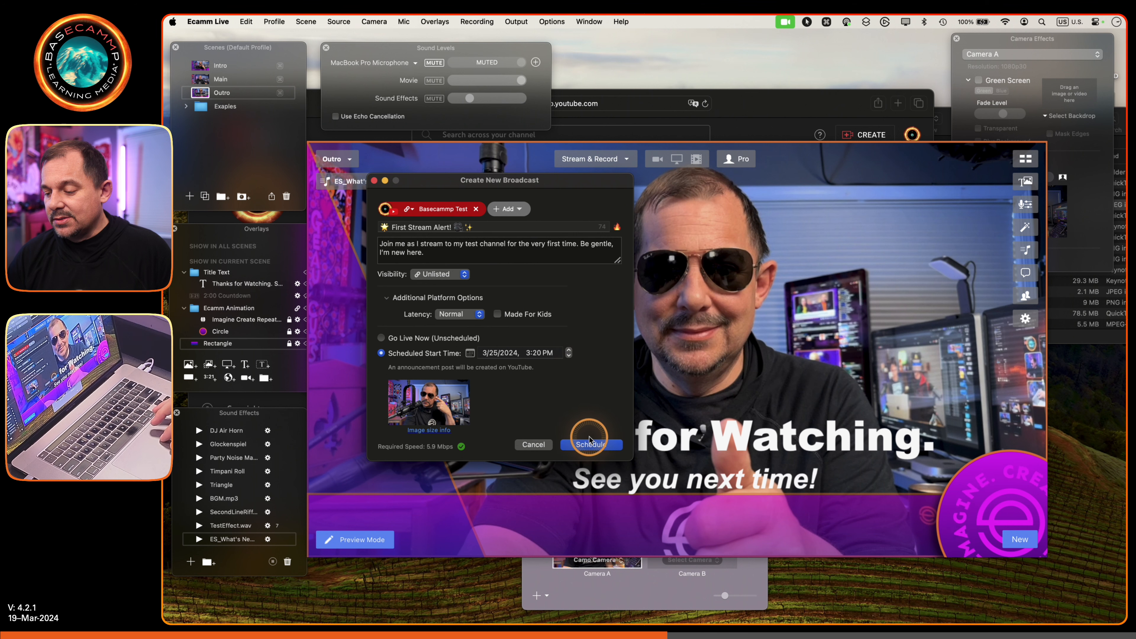
pyautogui.click(590, 443)
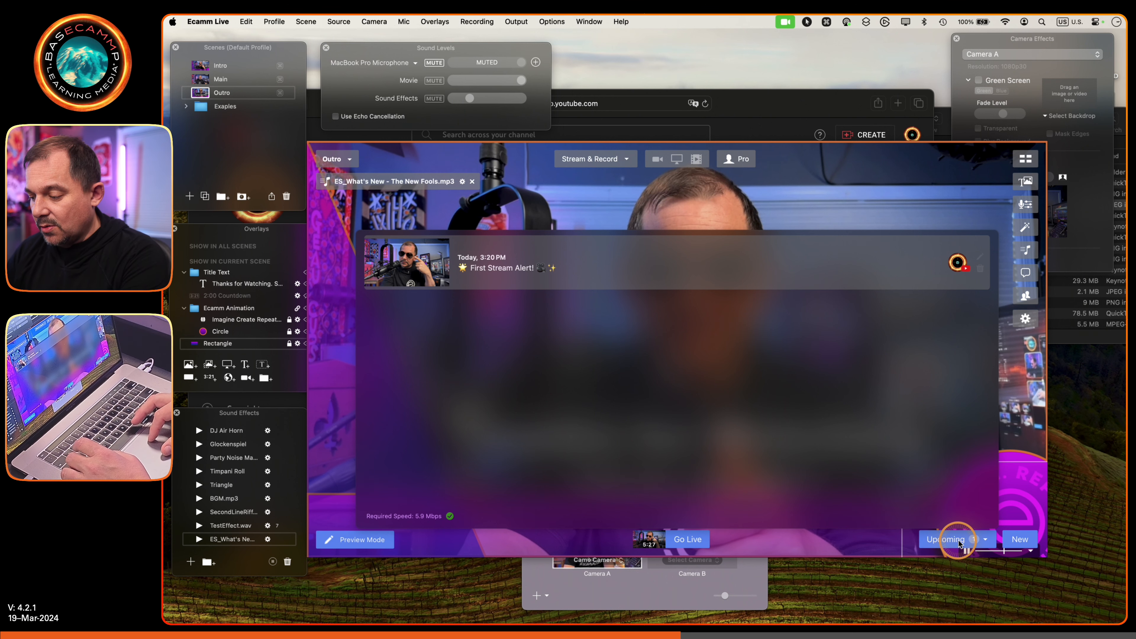
# - View the list of upcoming broadcasts and close it again
pyautogui.click(985, 540)
pyautogui.click(985, 541)
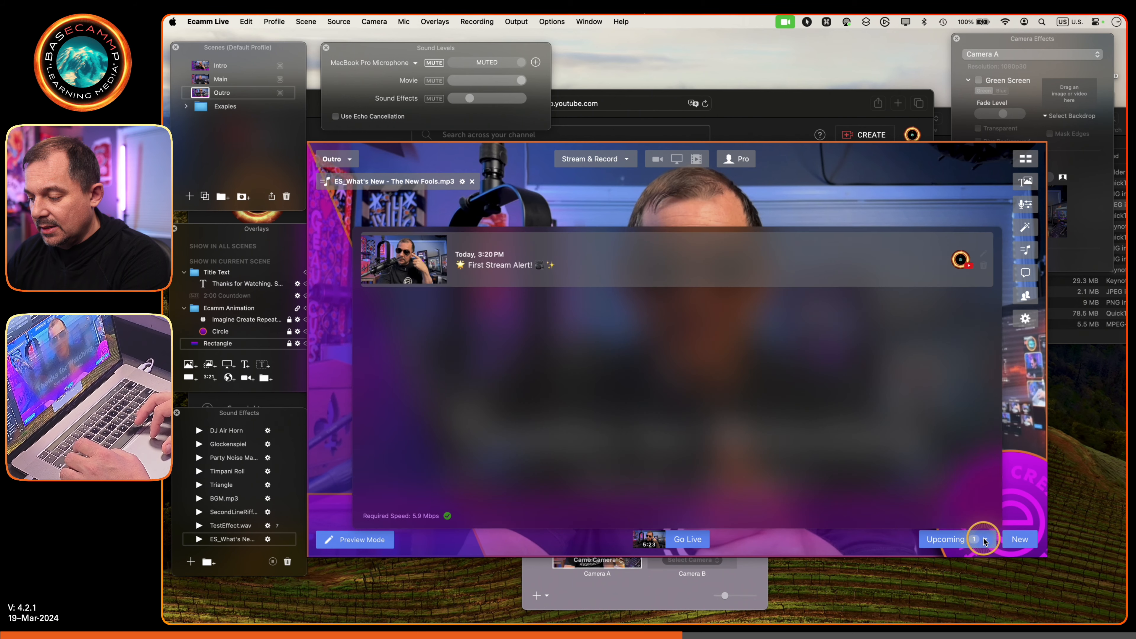
pyautogui.click(985, 541)
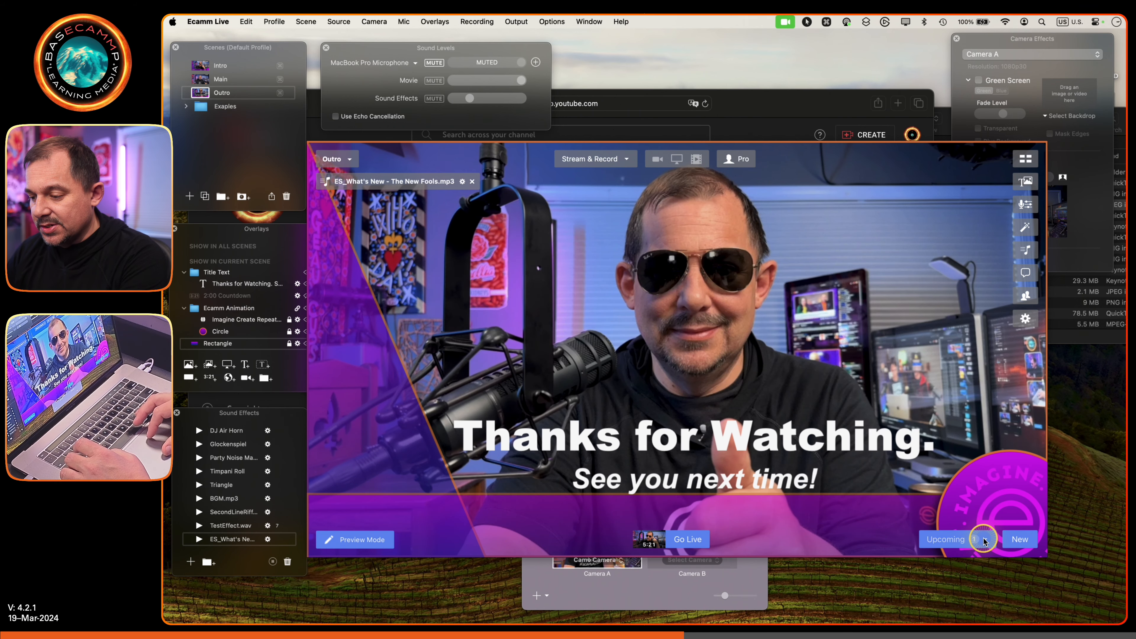
pyautogui.click(986, 541)
pyautogui.click(985, 541)
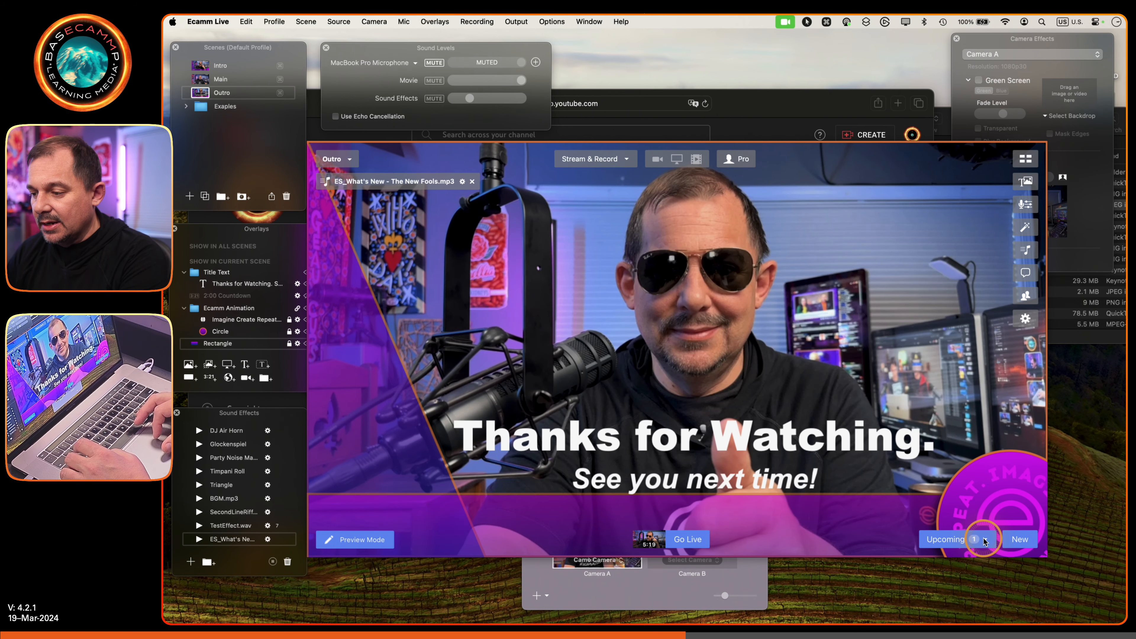
# - Switch to YouTube Studio in Safari, reload the channel content, show its live streams and dismiss the introductory tips
pyautogui.click(762, 124)
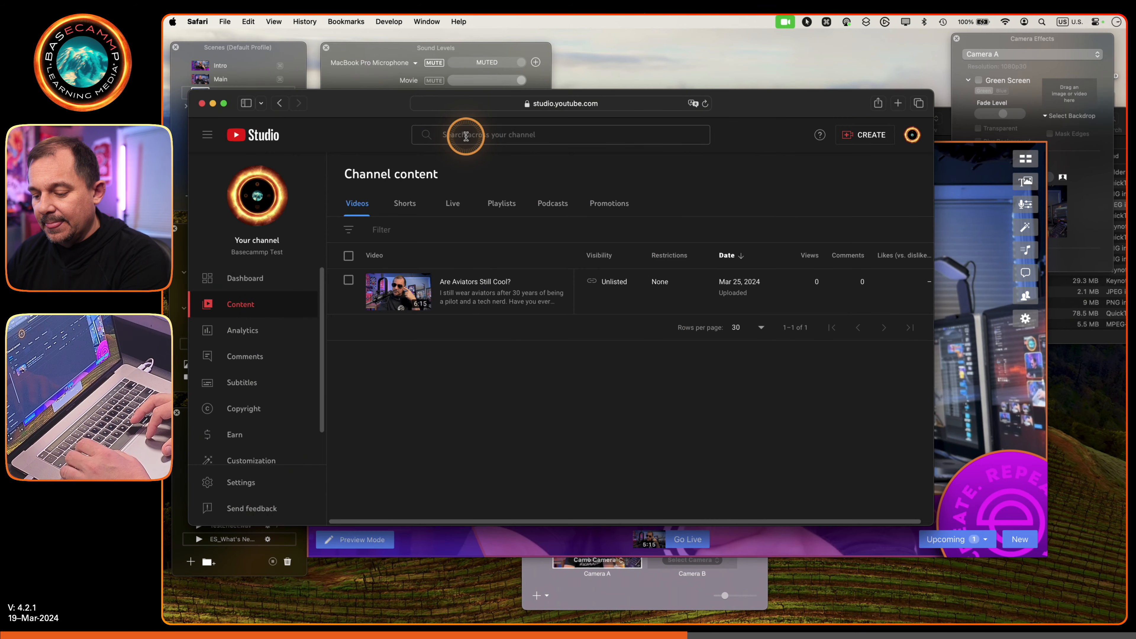
pyautogui.press('super')
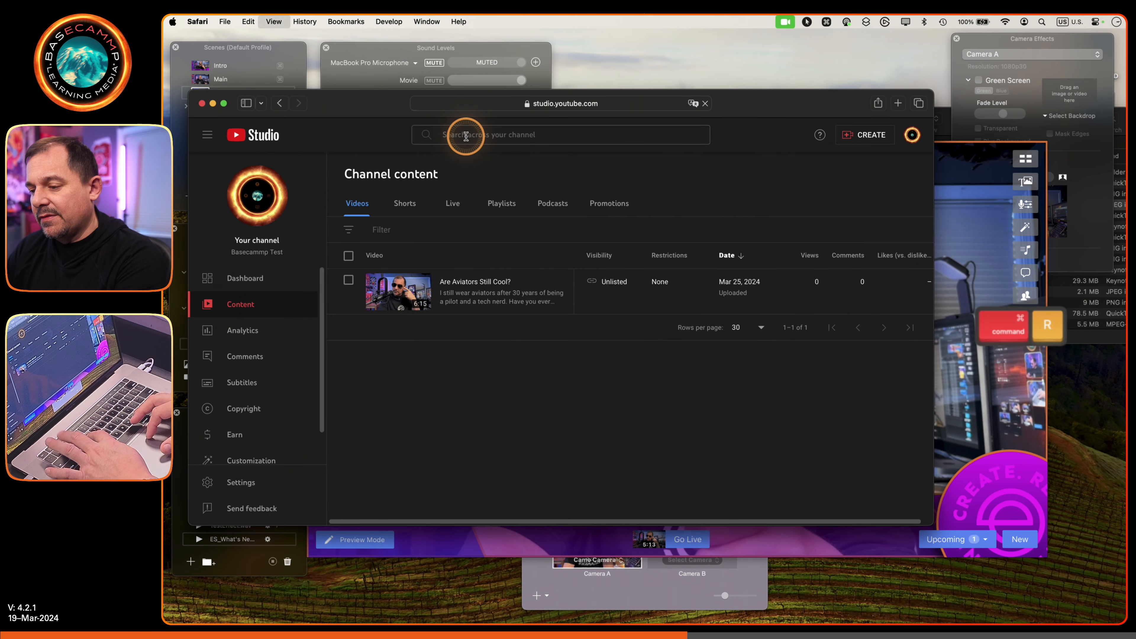
pyautogui.press('super+r')
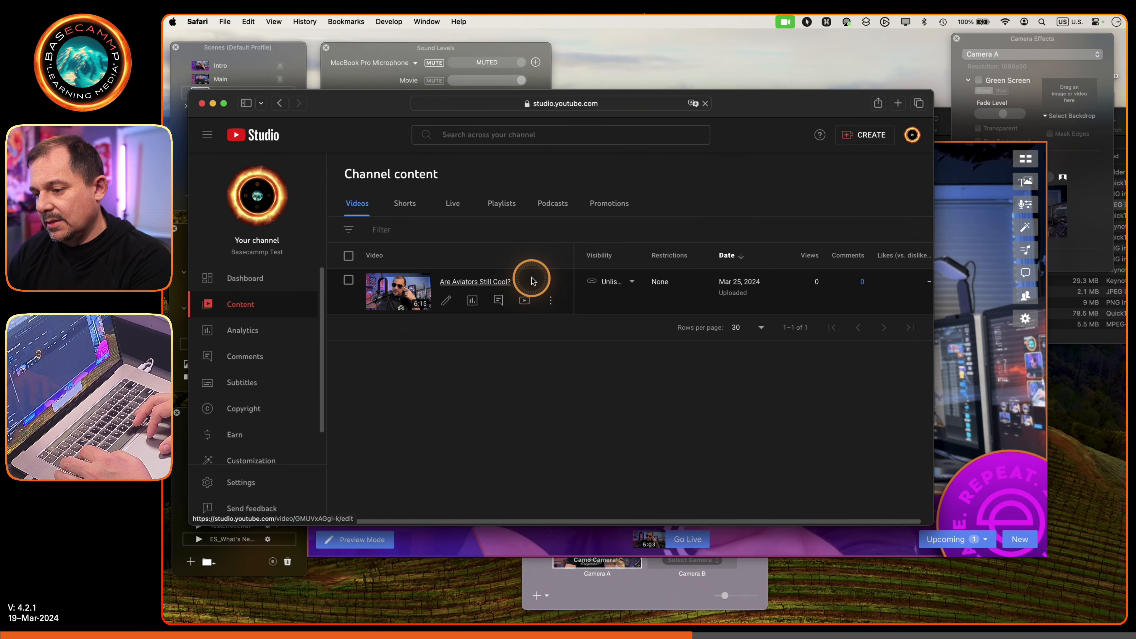
pyautogui.click(452, 204)
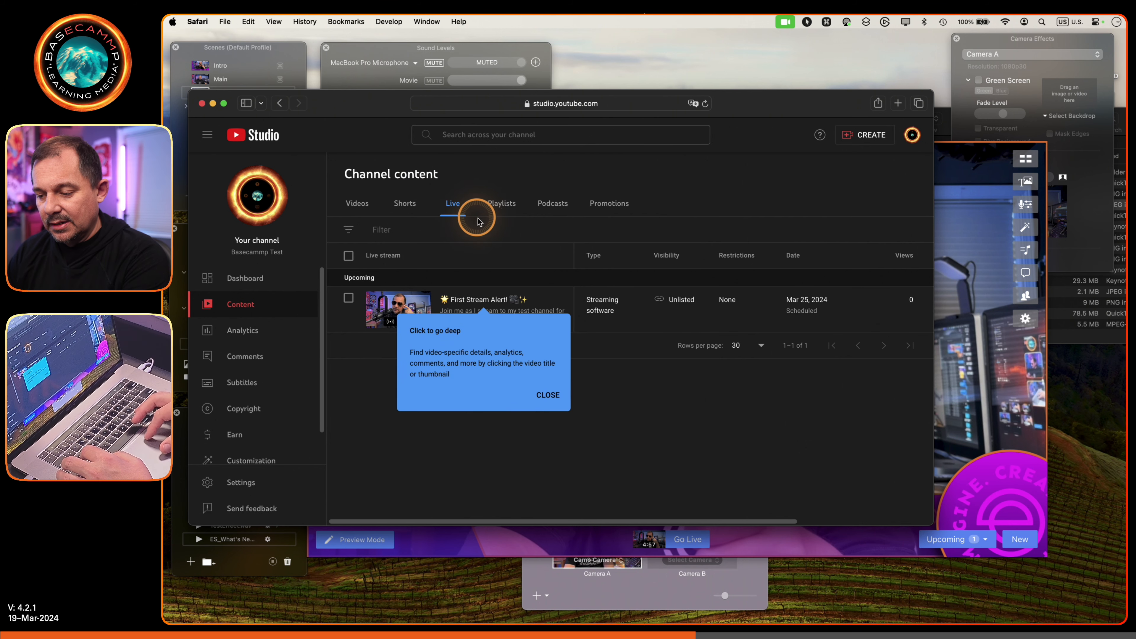
pyautogui.click(548, 396)
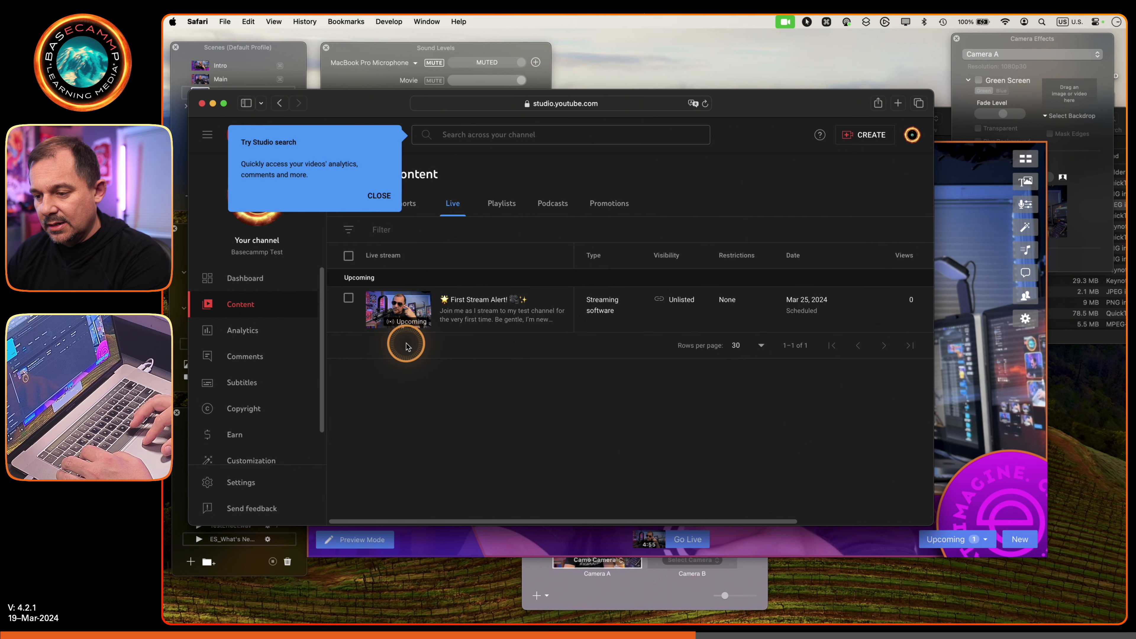
pyautogui.click(383, 201)
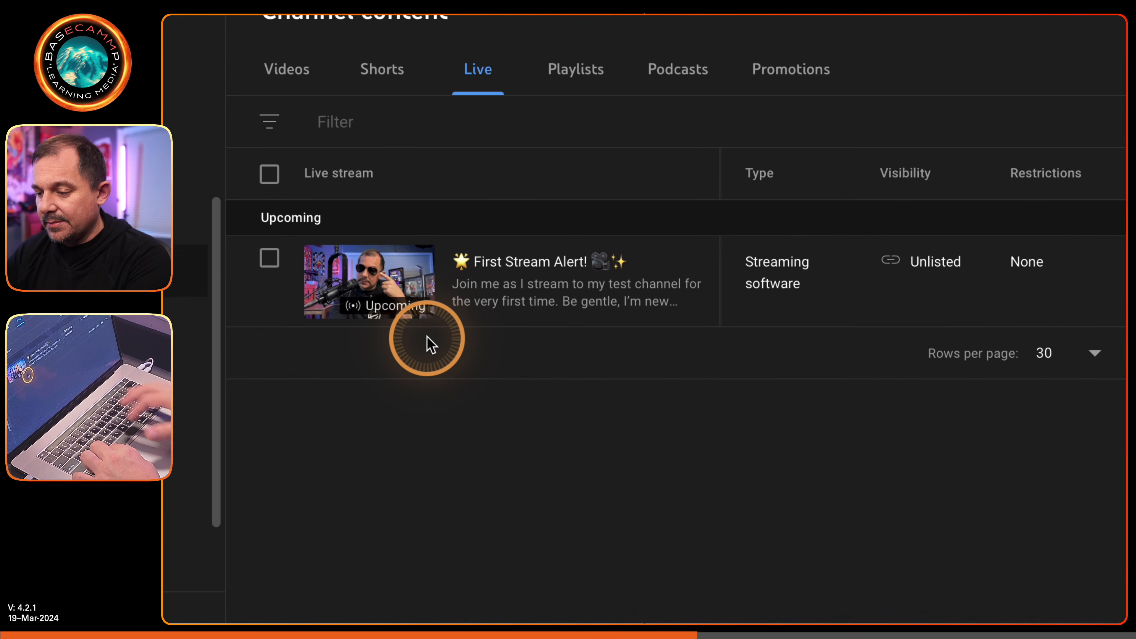
# - Examine the upcoming First Stream Alert! live stream's entry and open its details page
pyautogui.moveTo(419, 299)
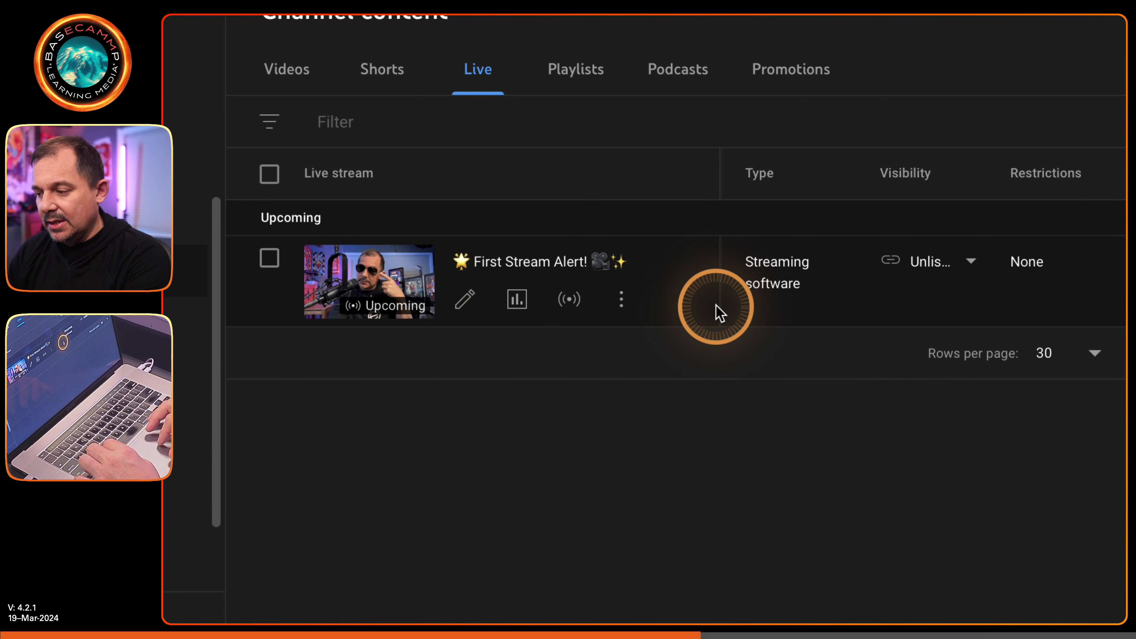
pyautogui.moveTo(905, 275)
pyautogui.hscroll(3, 907, 277)
pyautogui.hscroll(-3, 907, 276)
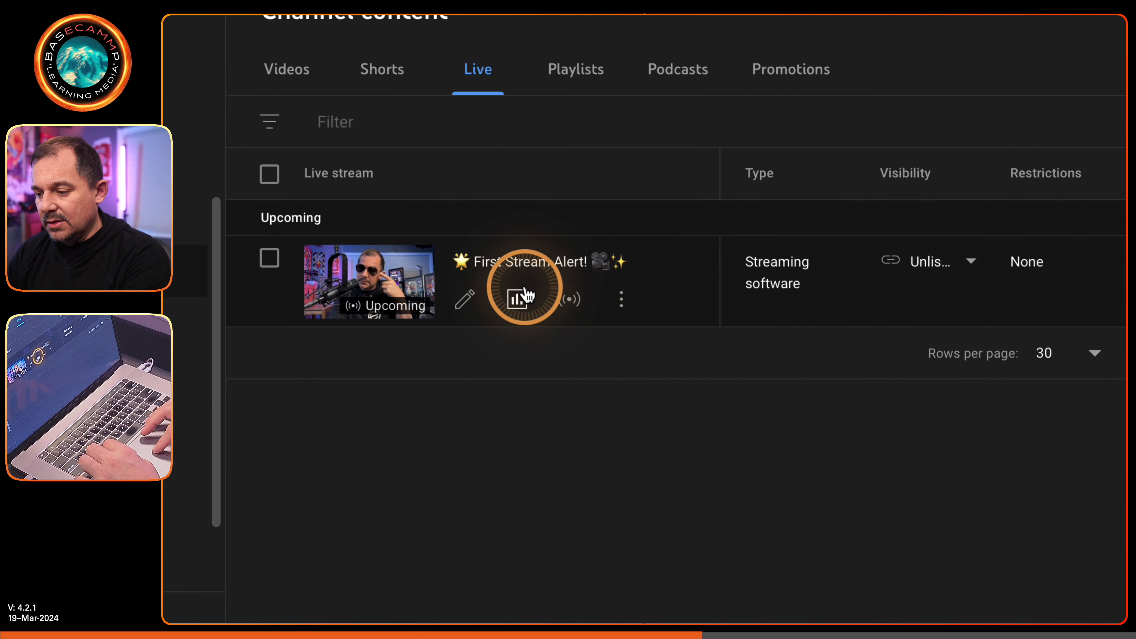
pyautogui.hscroll(3, 589, 286)
pyautogui.hscroll(-3, 590, 287)
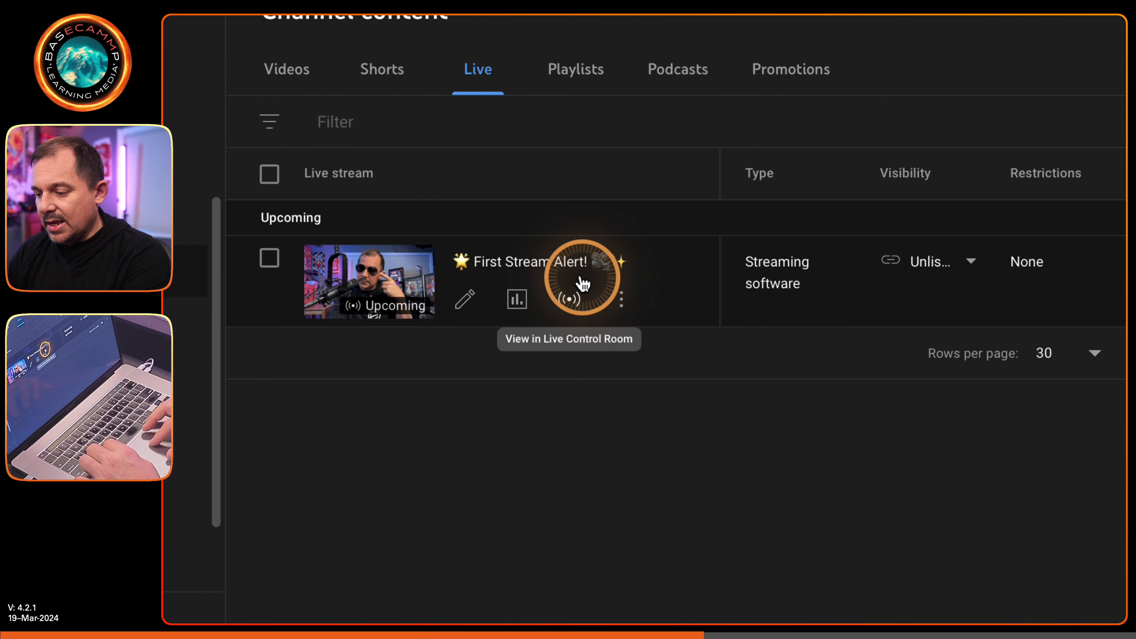
pyautogui.click(469, 298)
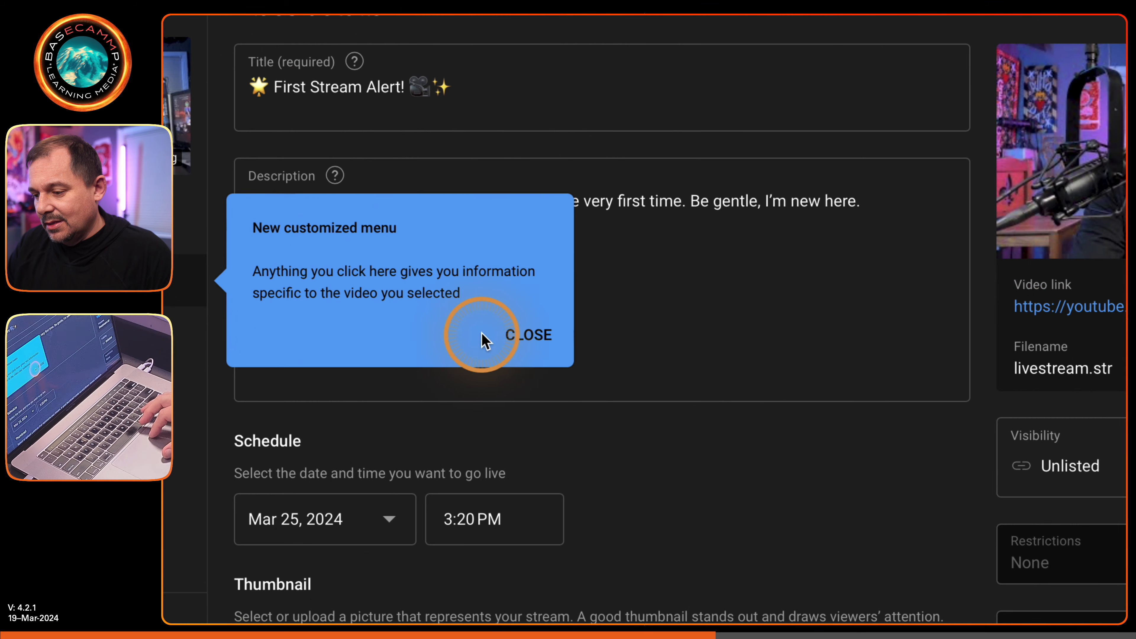
# - Dismiss the introductory tips covering the live stream's details page
pyautogui.click(514, 337)
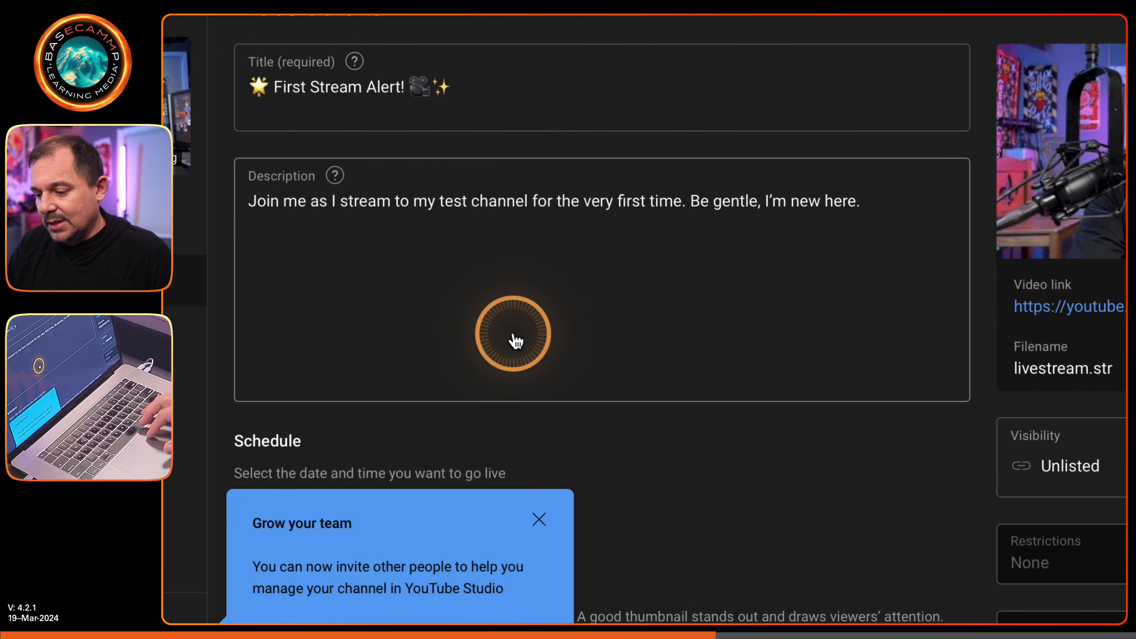
pyautogui.click(539, 519)
pyautogui.click(673, 547)
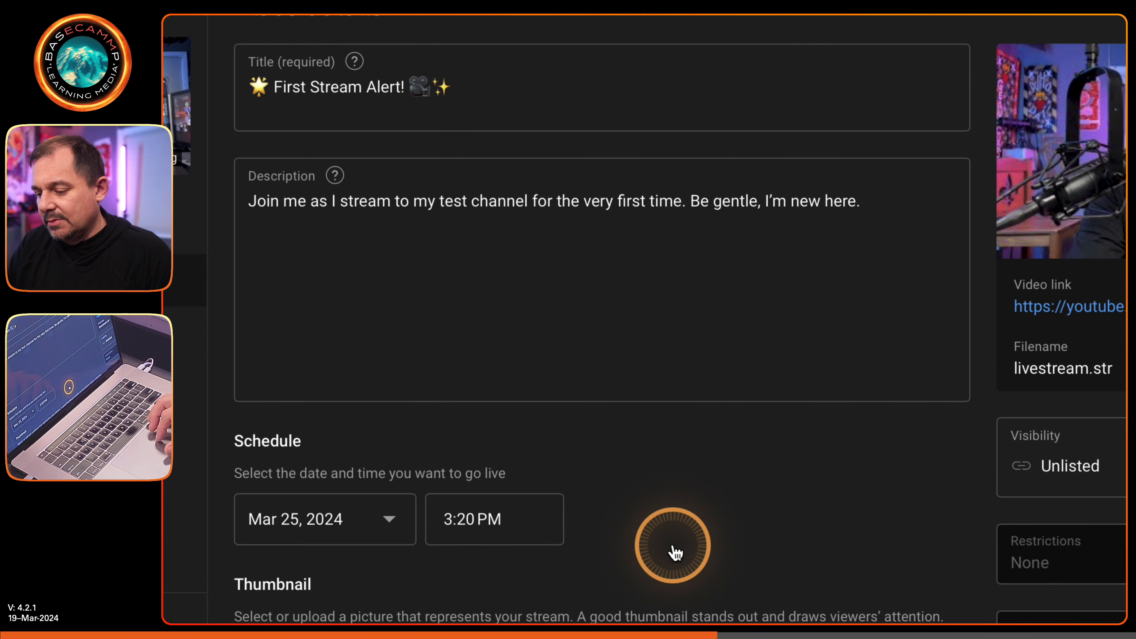
# - Review the stream's schedule, thumbnail, playlist and audience settings, and return to the channel content list
pyautogui.scroll(-5, 674, 553)
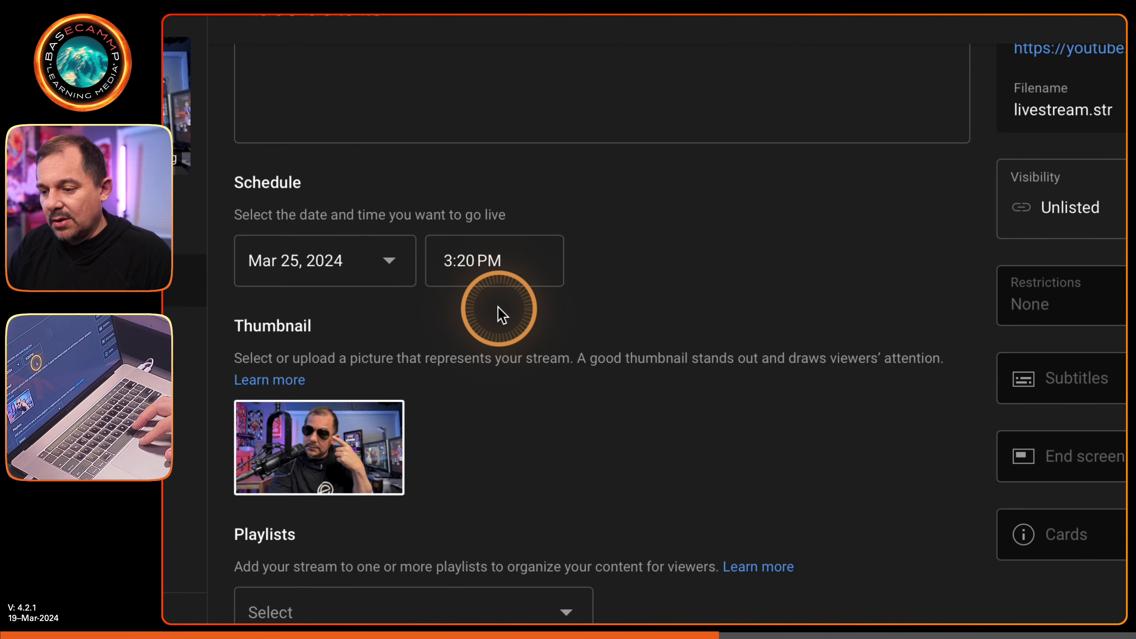
pyautogui.scroll(-8, 595, 396)
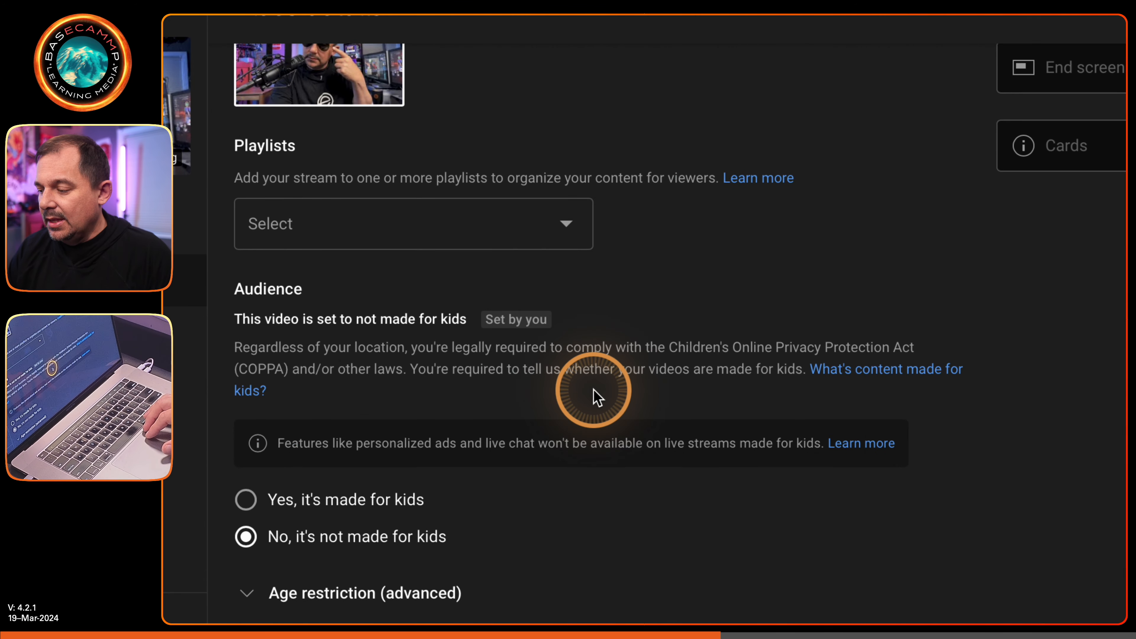
pyautogui.scroll(15, 595, 394)
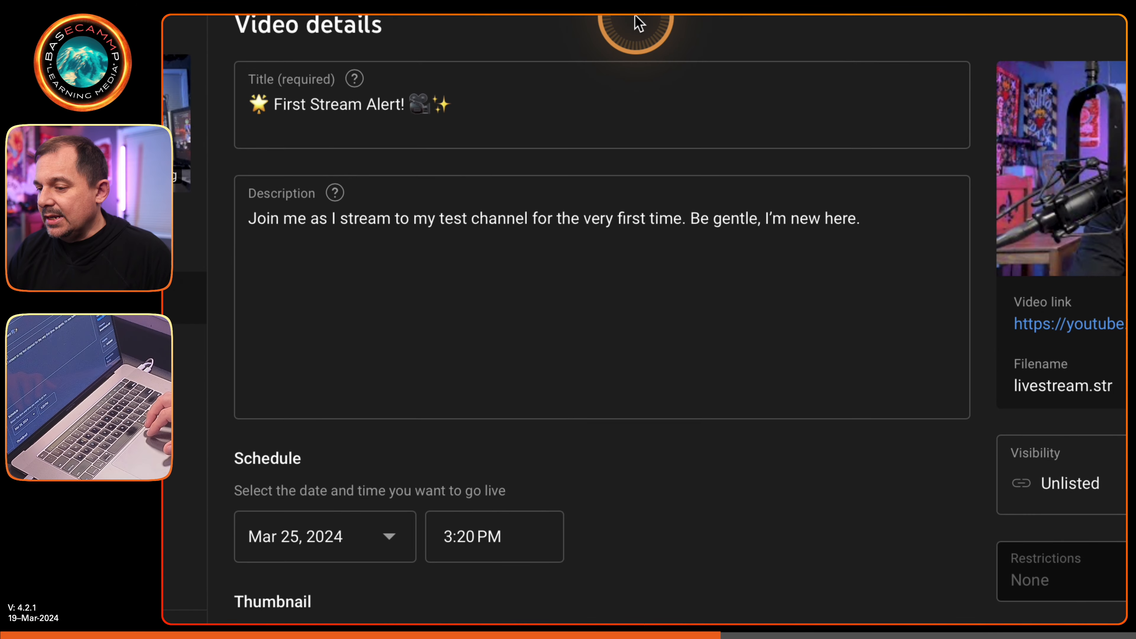
pyautogui.press('alt+super+8')
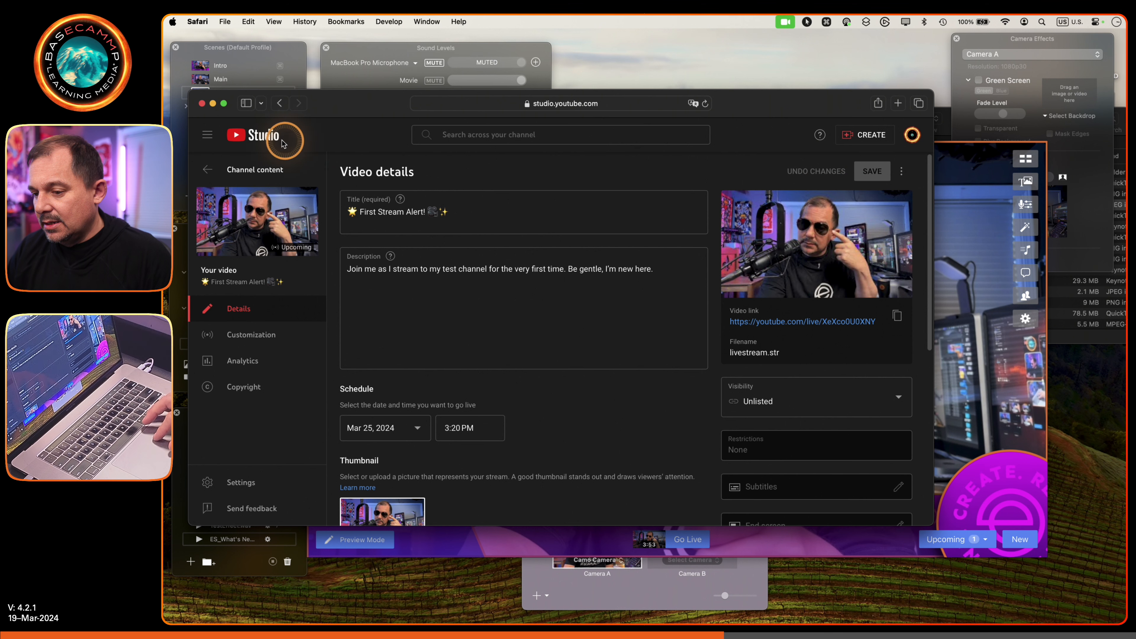
pyautogui.click(210, 170)
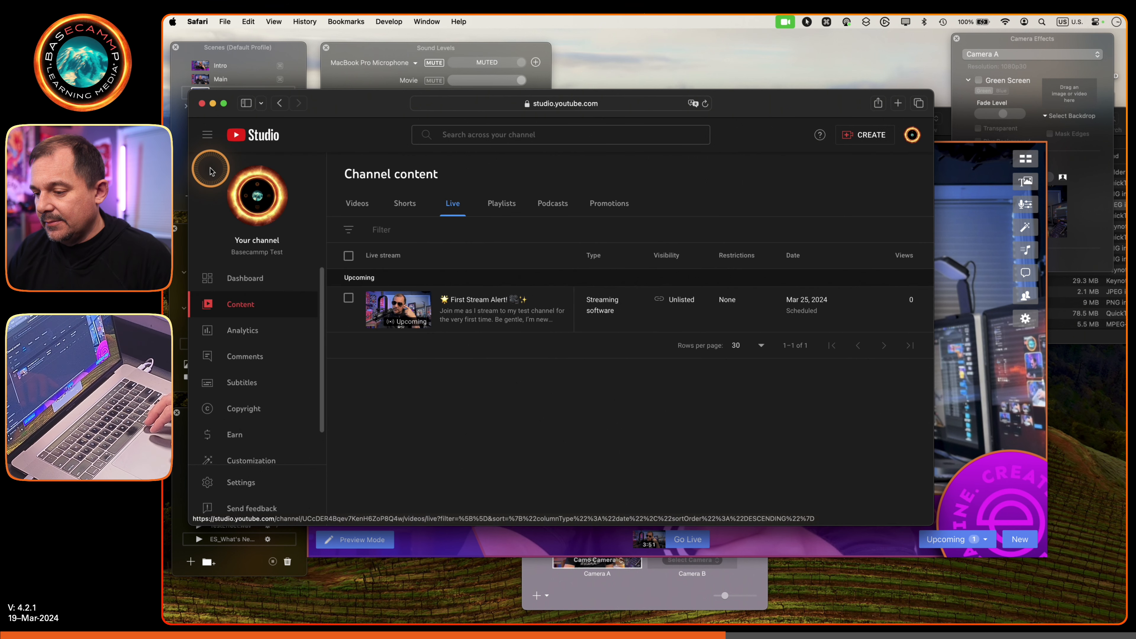
# - Switch to Ecamm Live, view the list of upcoming broadcasts and close it again
pyautogui.moveTo(464, 620)
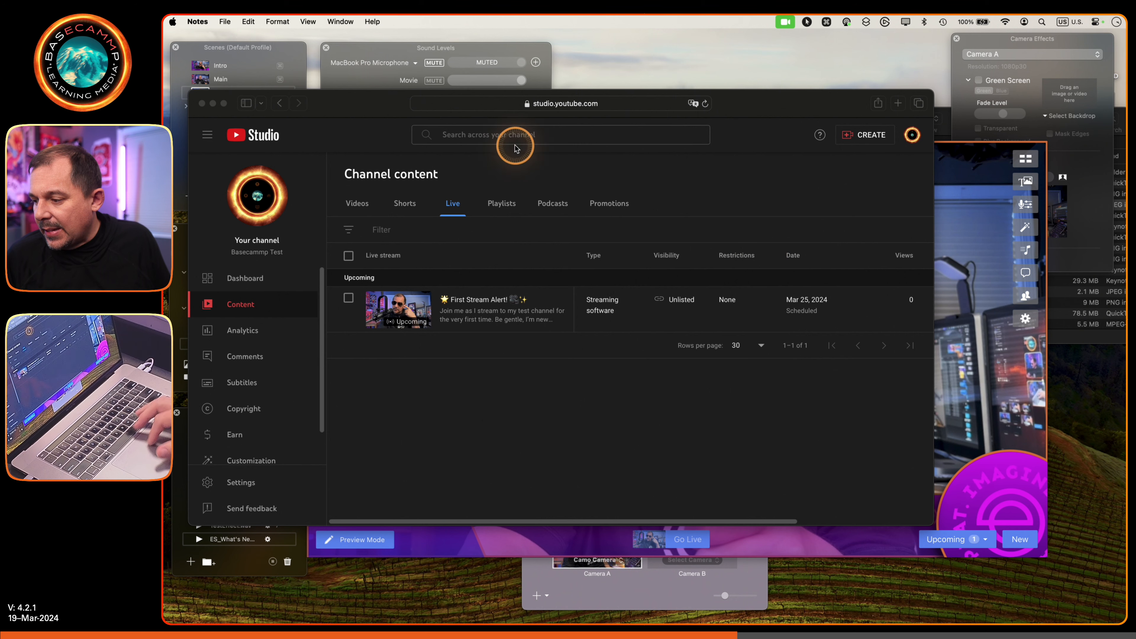
pyautogui.click(971, 263)
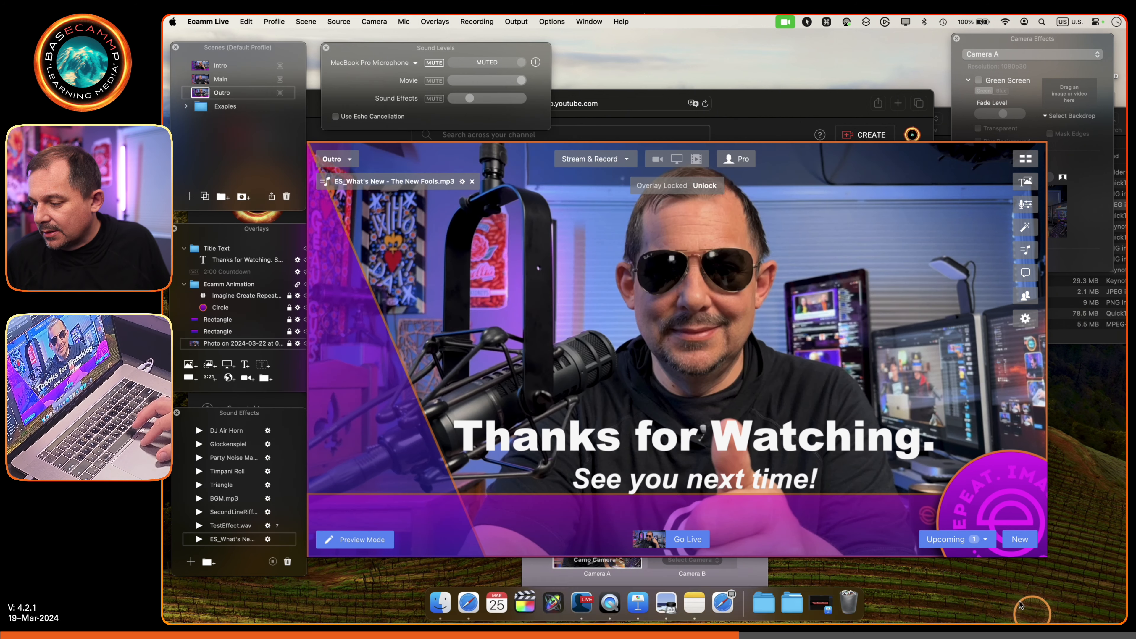
pyautogui.click(953, 540)
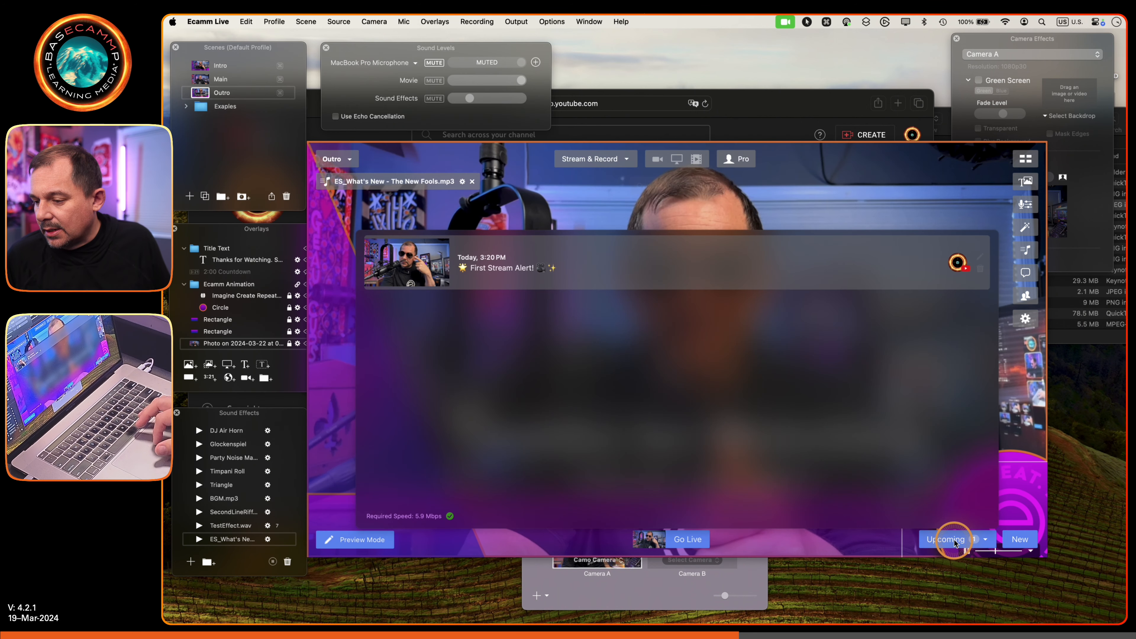
pyautogui.click(462, 220)
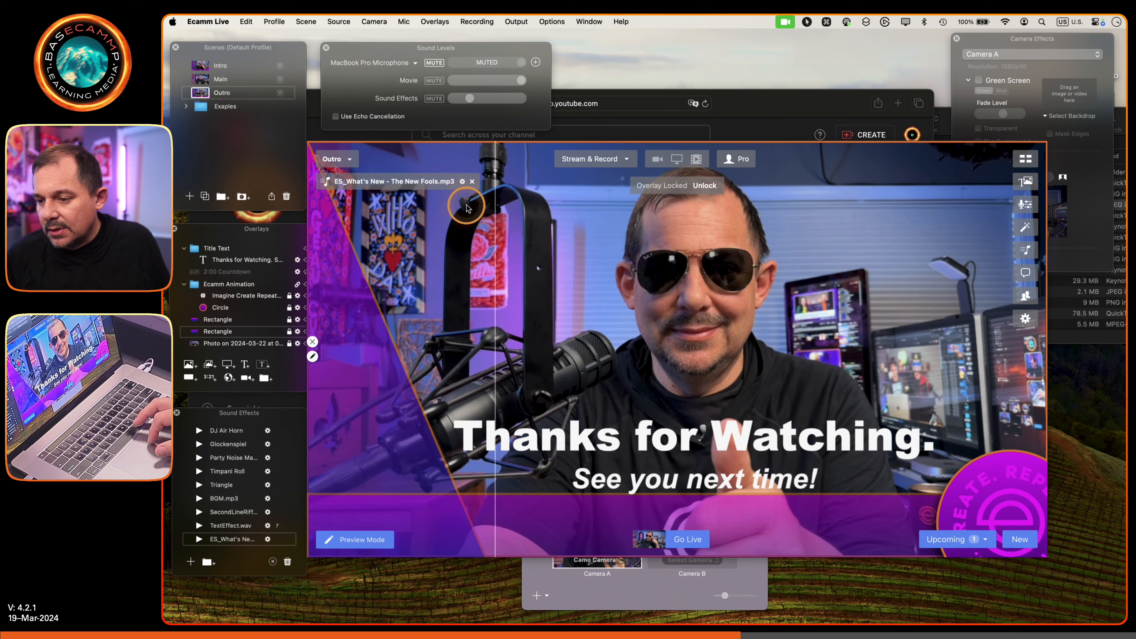
# - Run the Intro scene with its countdown and go live with the scheduled First Stream Alert! broadcast
pyautogui.click(201, 67)
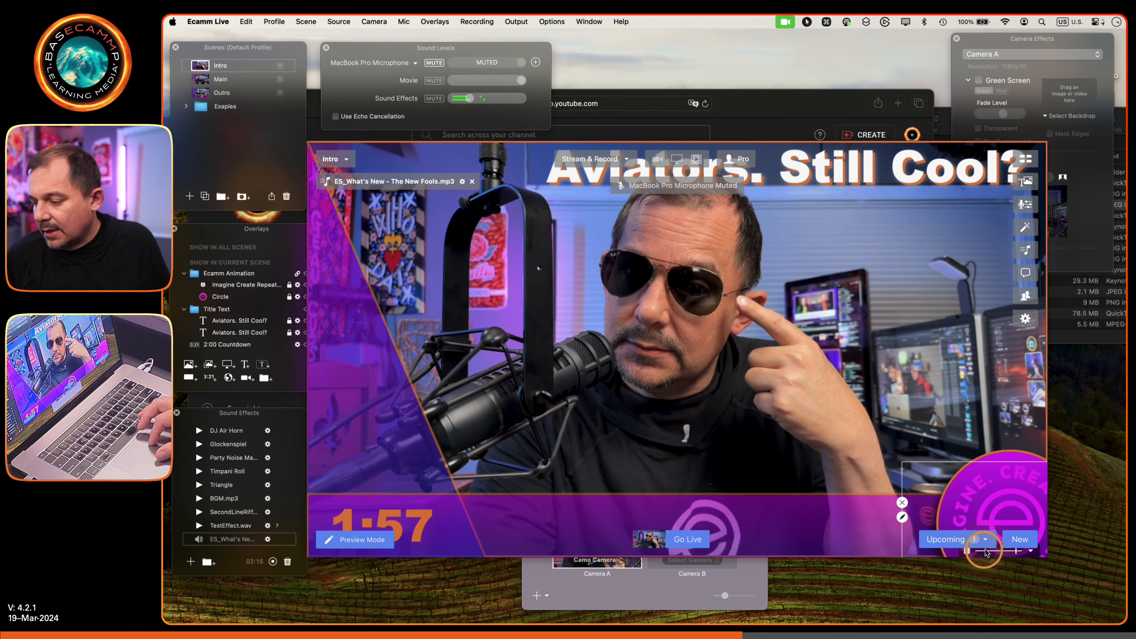
pyautogui.click(947, 540)
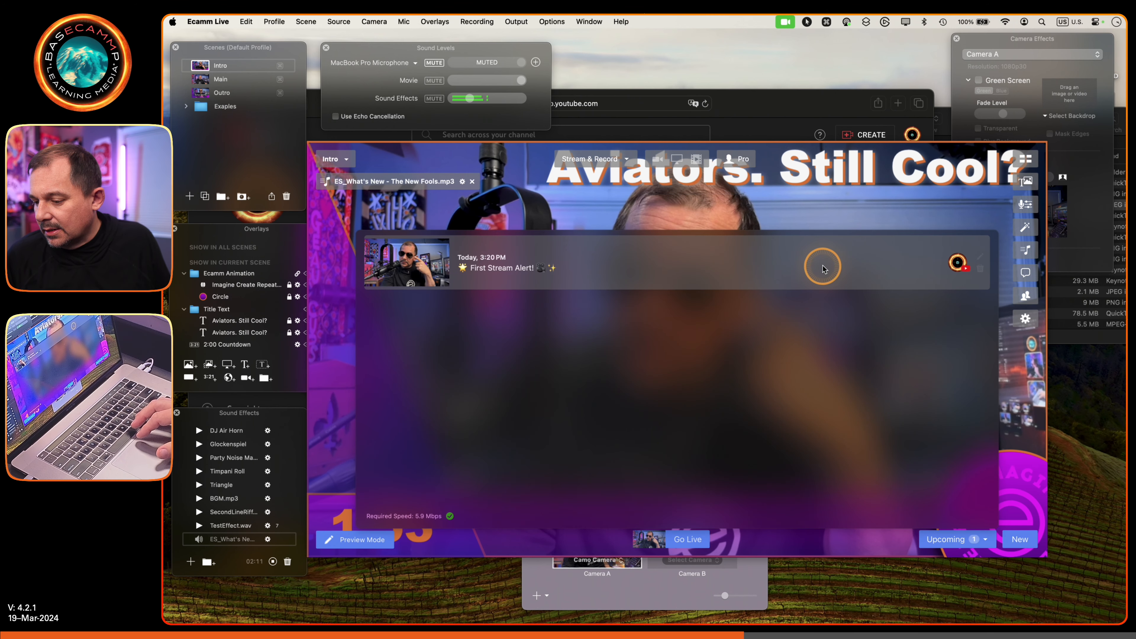
pyautogui.click(691, 539)
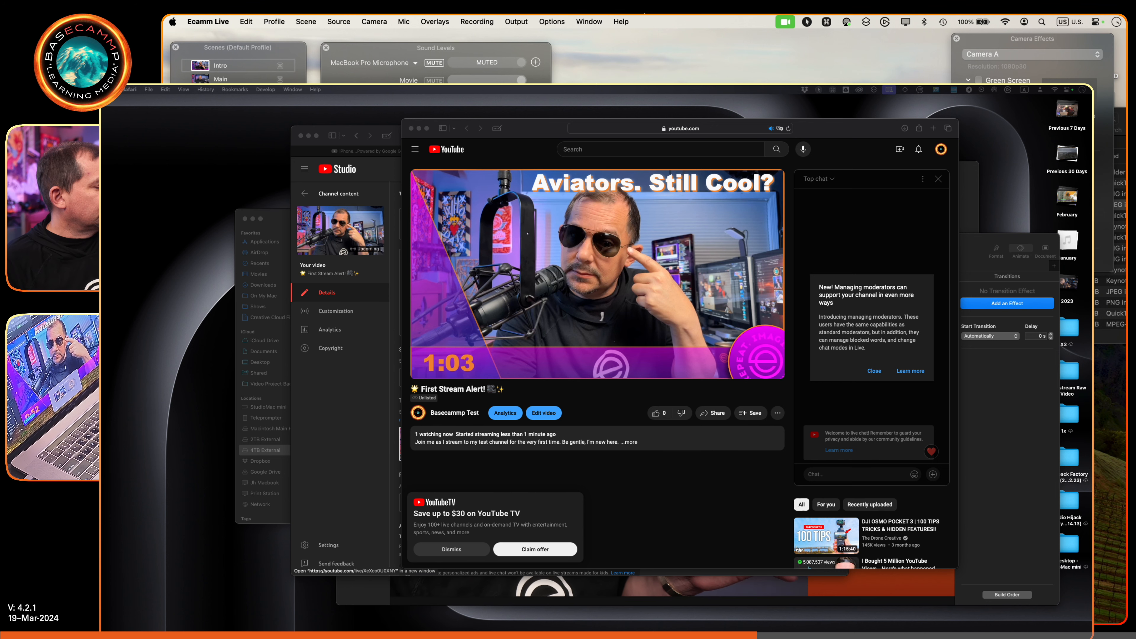
pyautogui.scroll(-1, 685, 358)
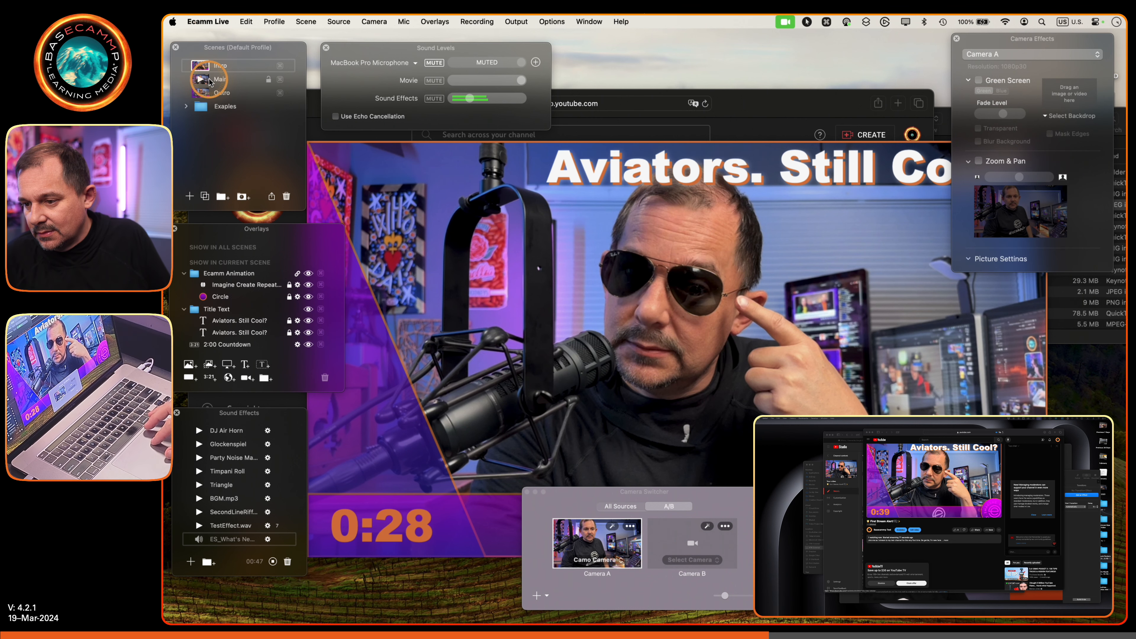
# - Cut the live broadcast to the Main scene and move the Camera Switcher window clear of the video preview
pyautogui.moveTo(198, 83)
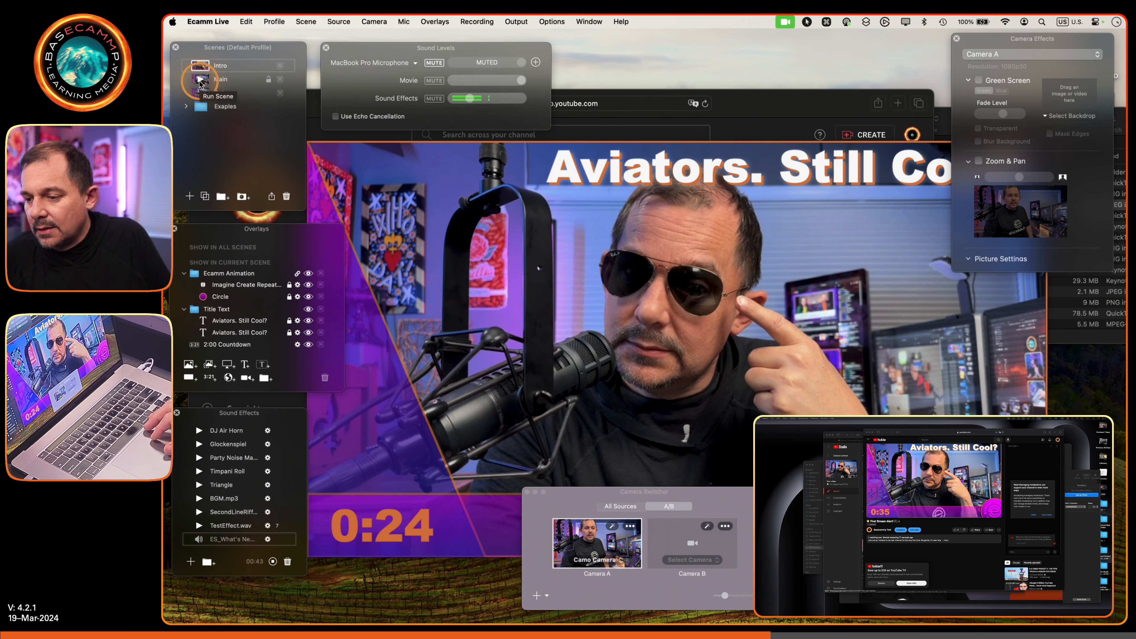
pyautogui.click(200, 82)
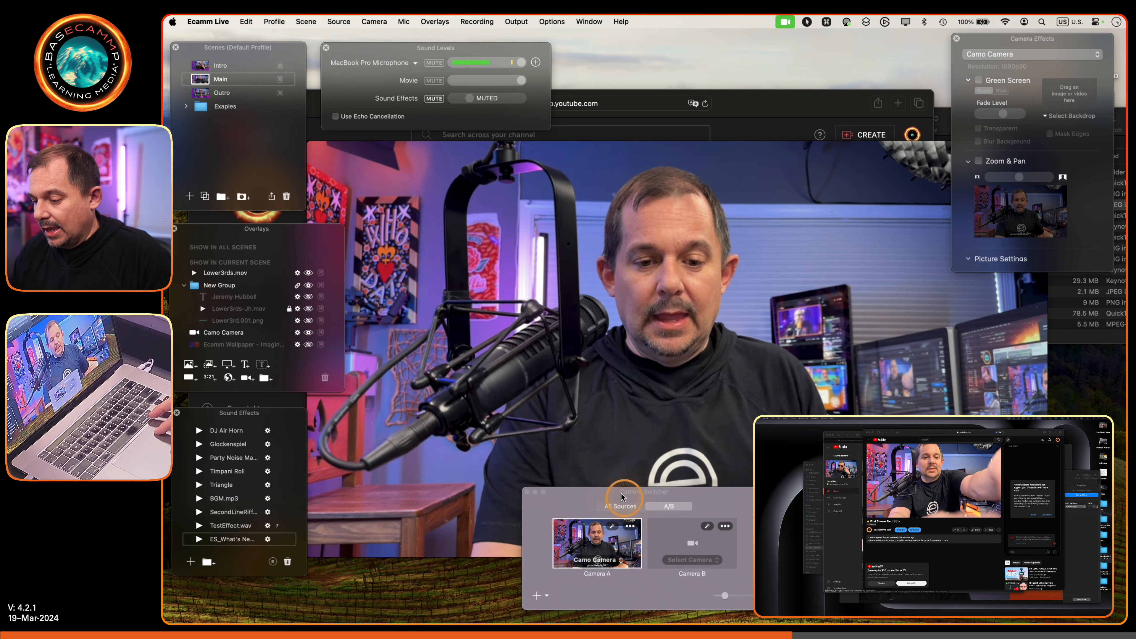
pyautogui.moveTo(607, 492); pyautogui.dragTo(883, 582)
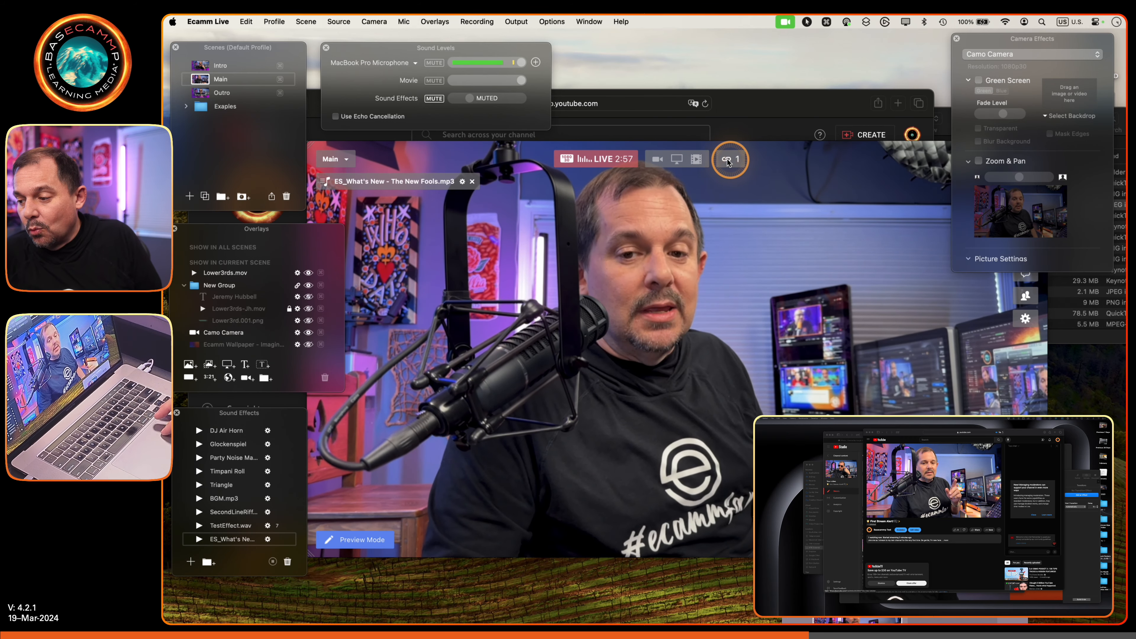
pyautogui.press('fn')
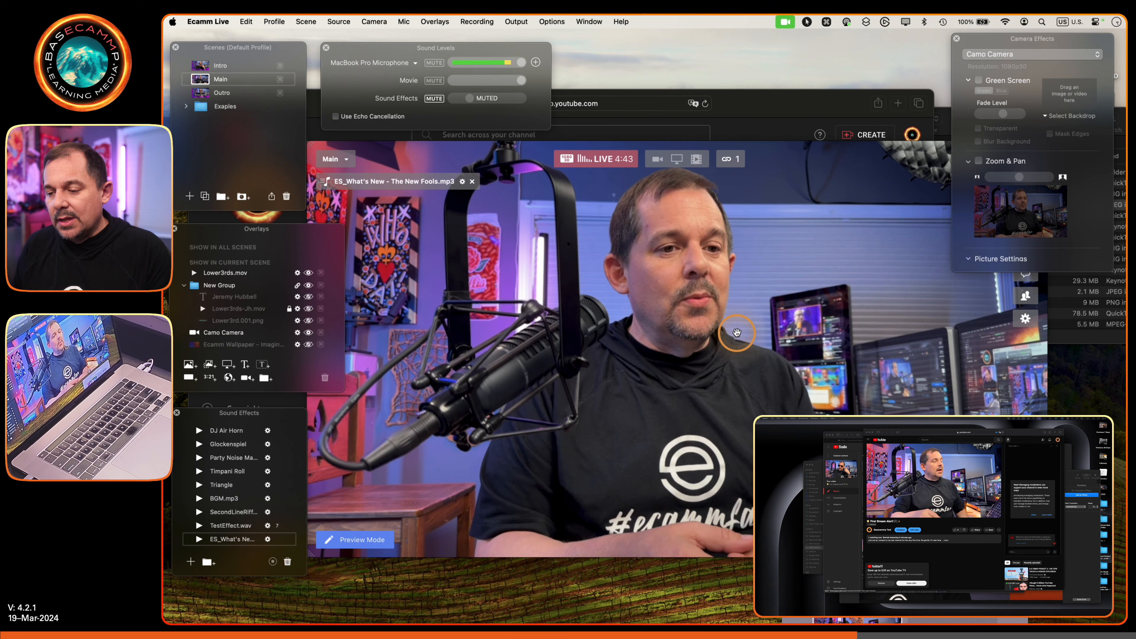
# - Run the Outro scene to close the show and end the live broadcast
pyautogui.click(200, 94)
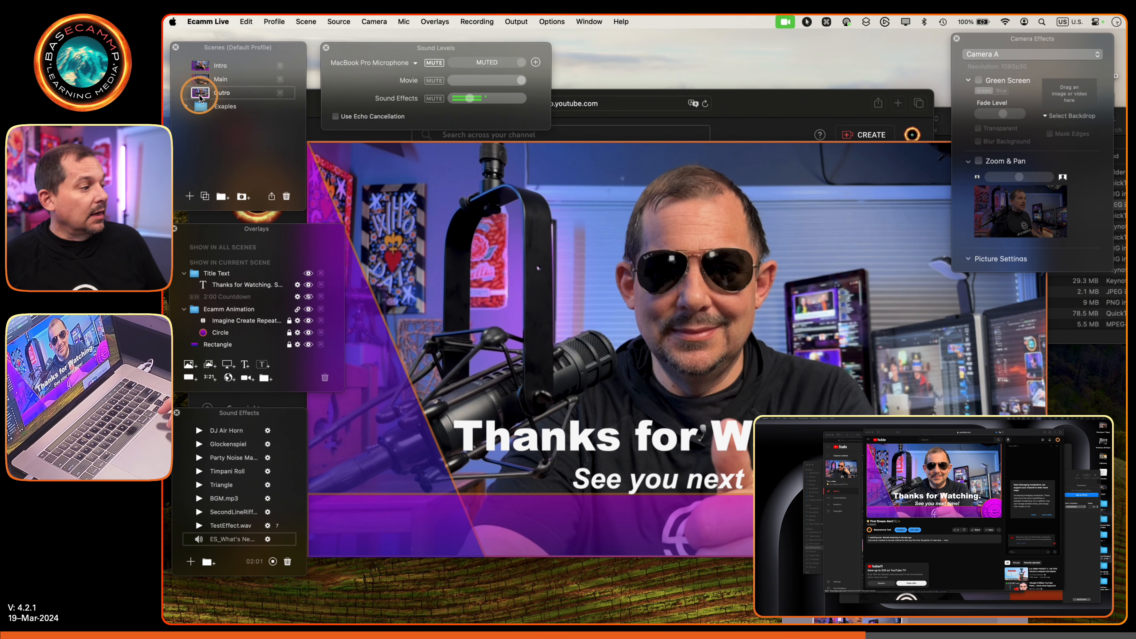
pyautogui.moveTo(621, 370)
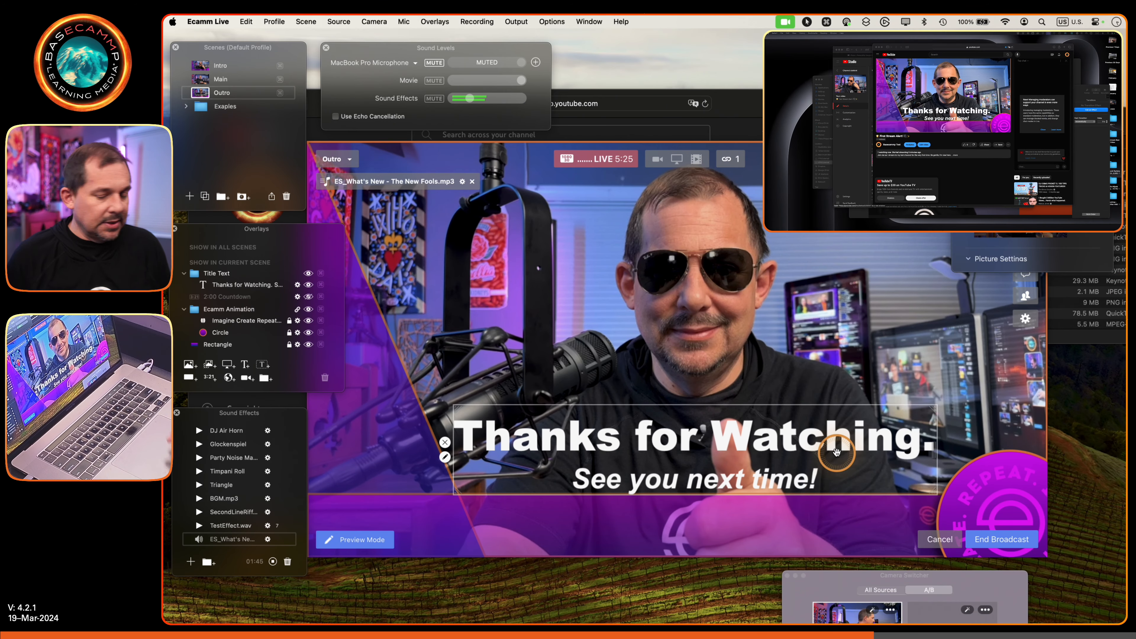
pyautogui.click(997, 540)
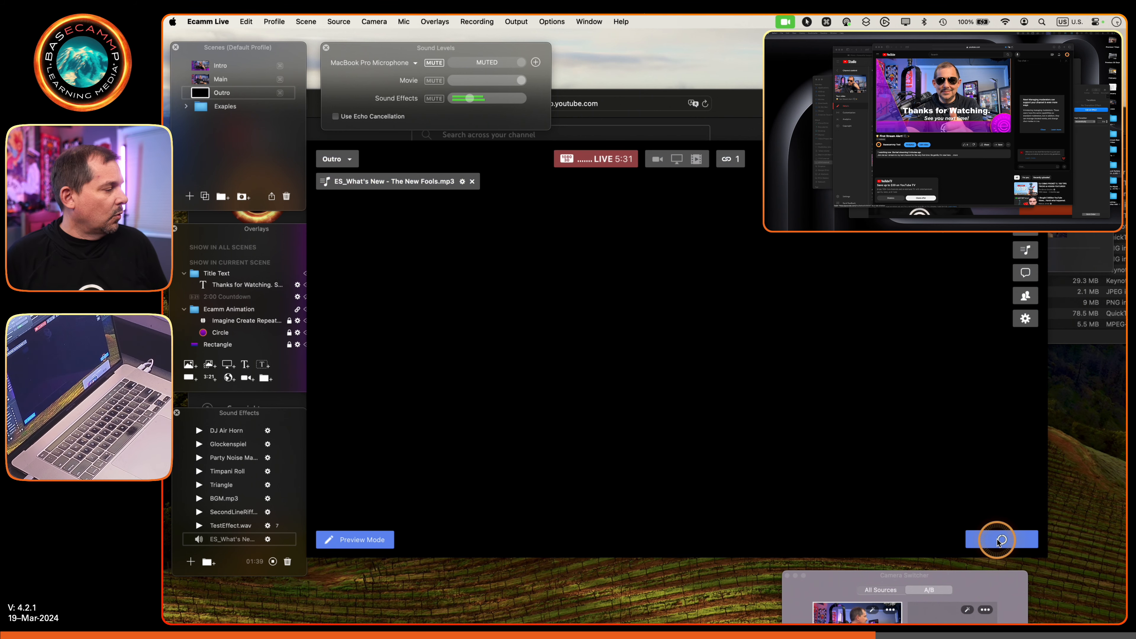
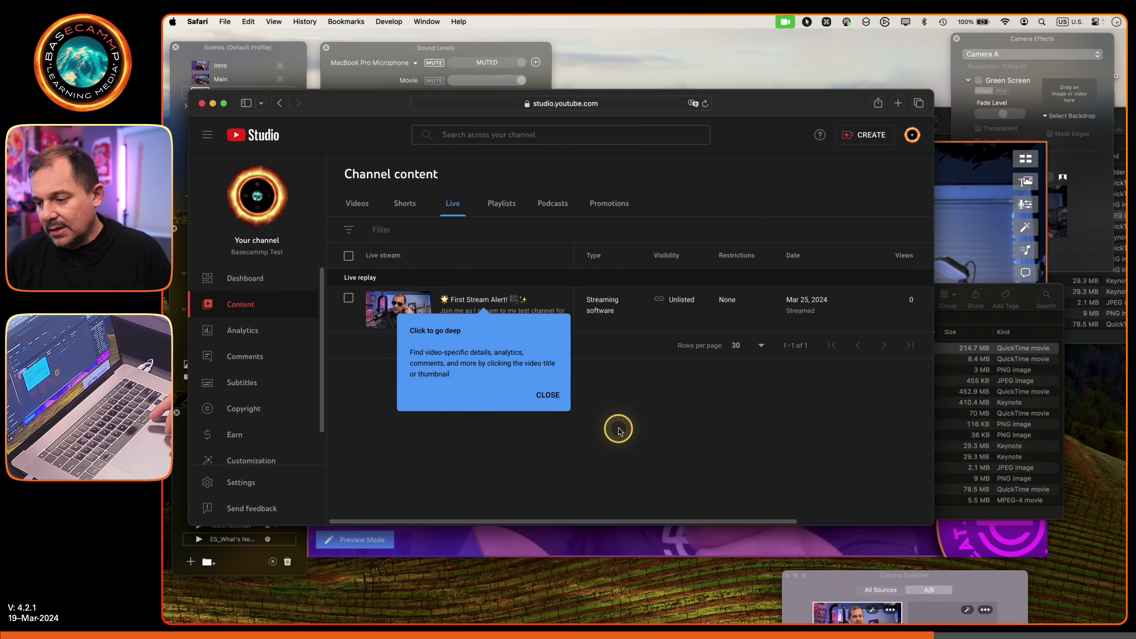
# - Dismiss the tip, compare the channel's uploaded videos with its live streams, and check the options for the First Stream Alert! replay
pyautogui.click(547, 395)
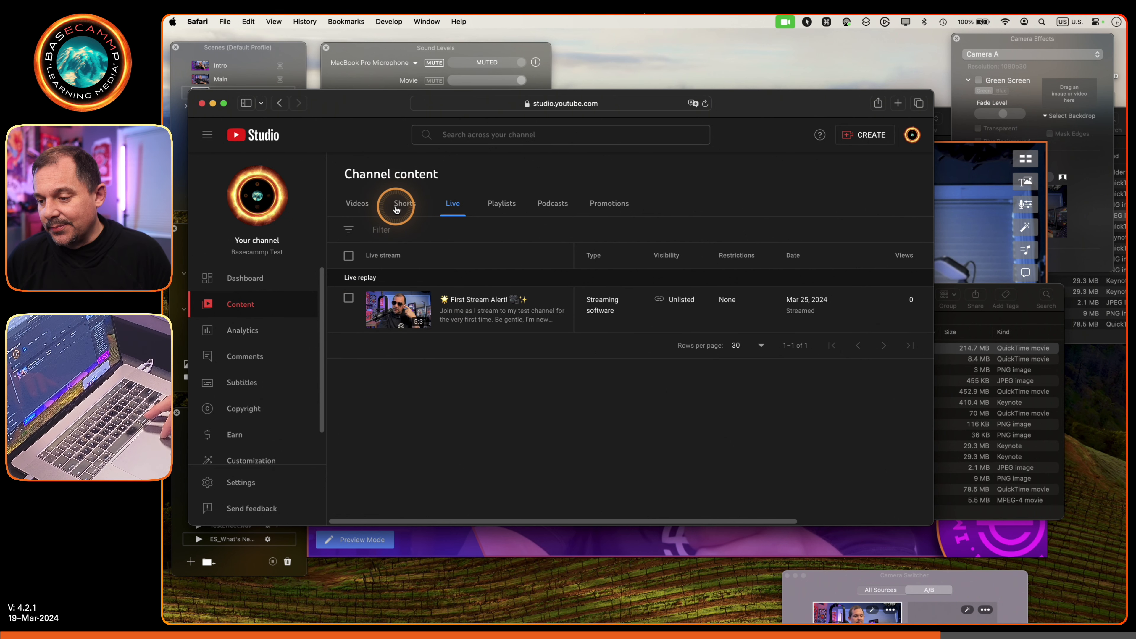
pyautogui.click(357, 206)
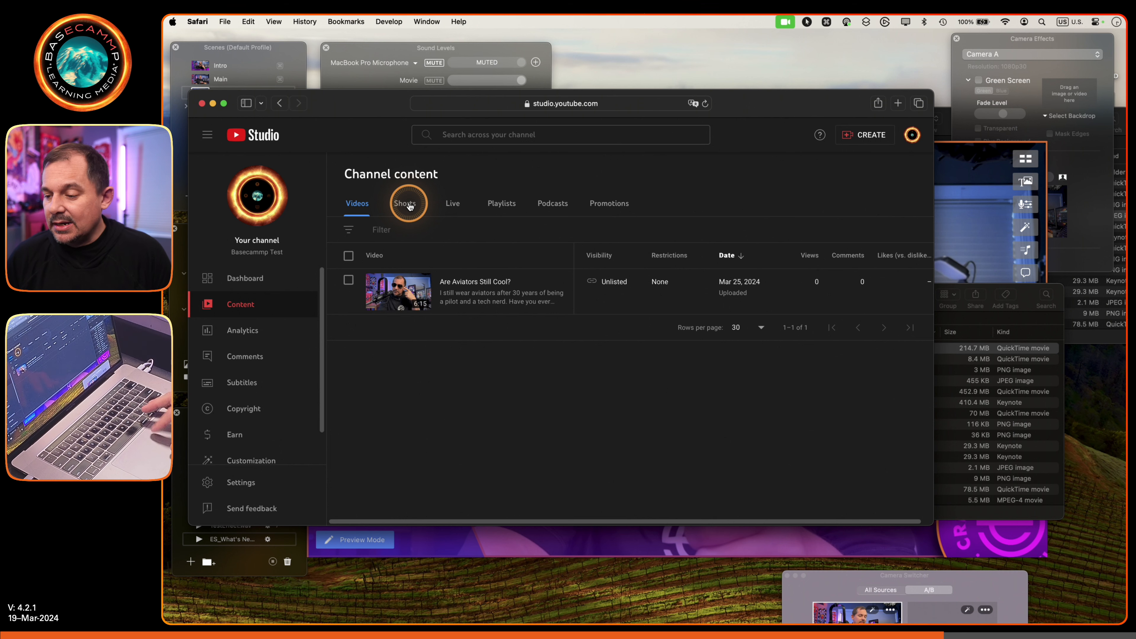
pyautogui.click(448, 206)
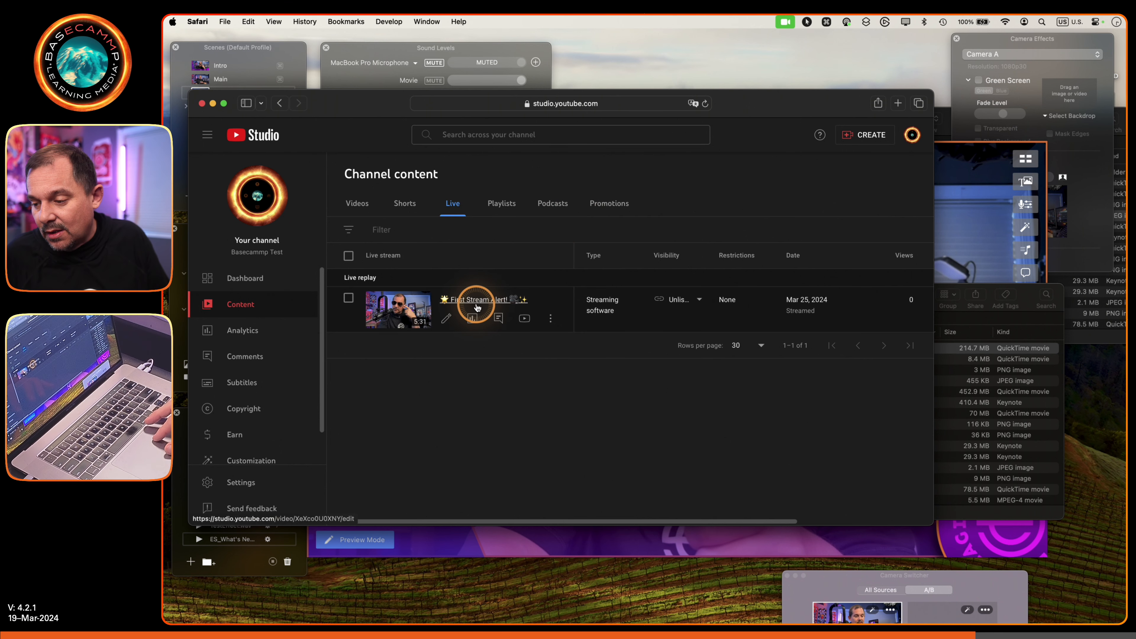
pyautogui.click(550, 319)
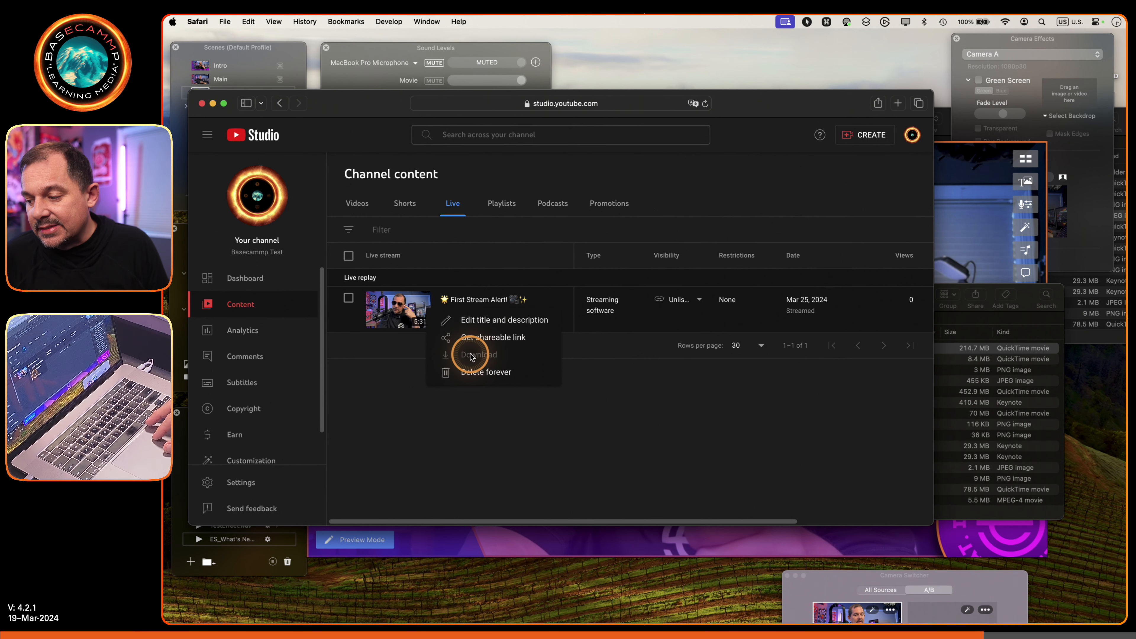
pyautogui.click(398, 349)
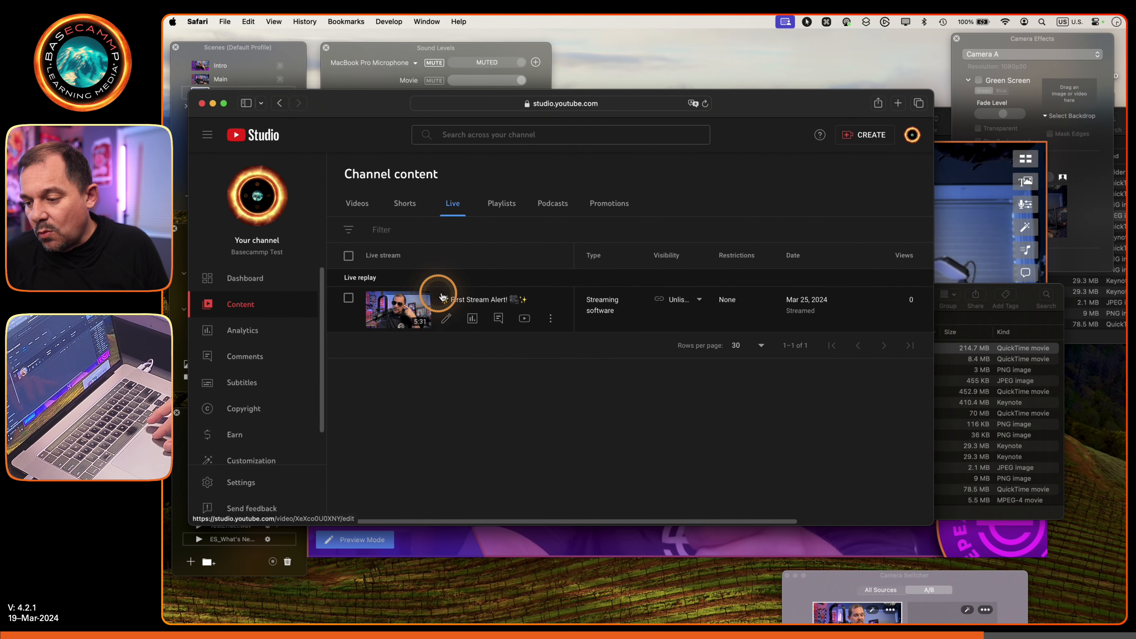
# - Examine the First Stream Alert! replay's details, from title and thumbnail to audience, subtitles and end screen, and return to the live stream list
pyautogui.click(465, 301)
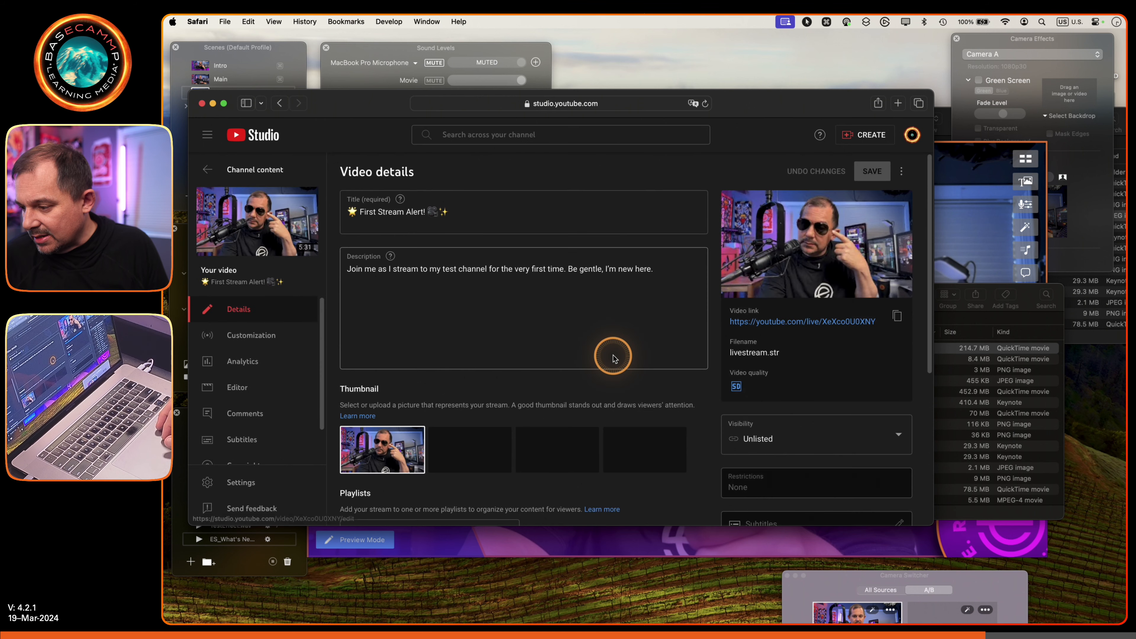
pyautogui.scroll(-5, 748, 389)
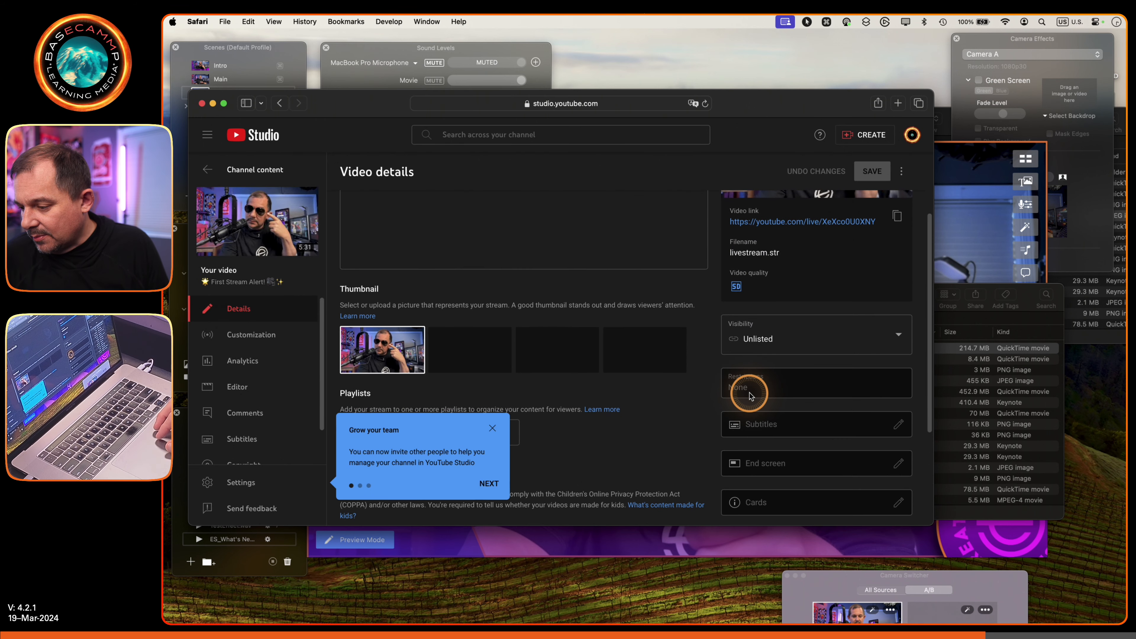
pyautogui.click(492, 429)
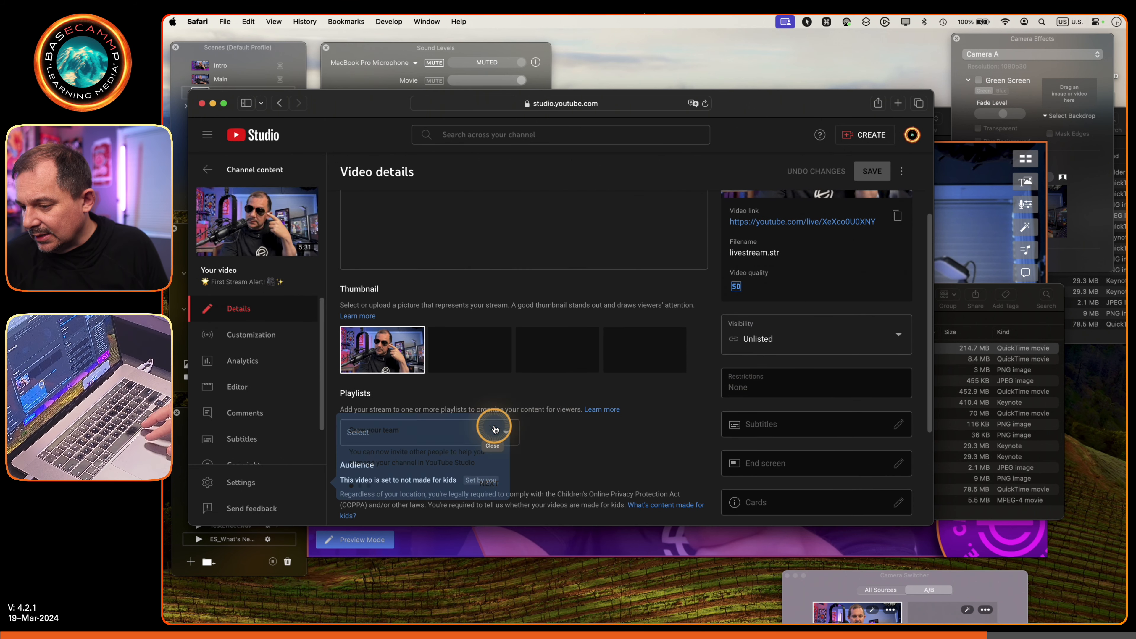
pyautogui.scroll(3, 631, 442)
pyautogui.scroll(-6, 631, 441)
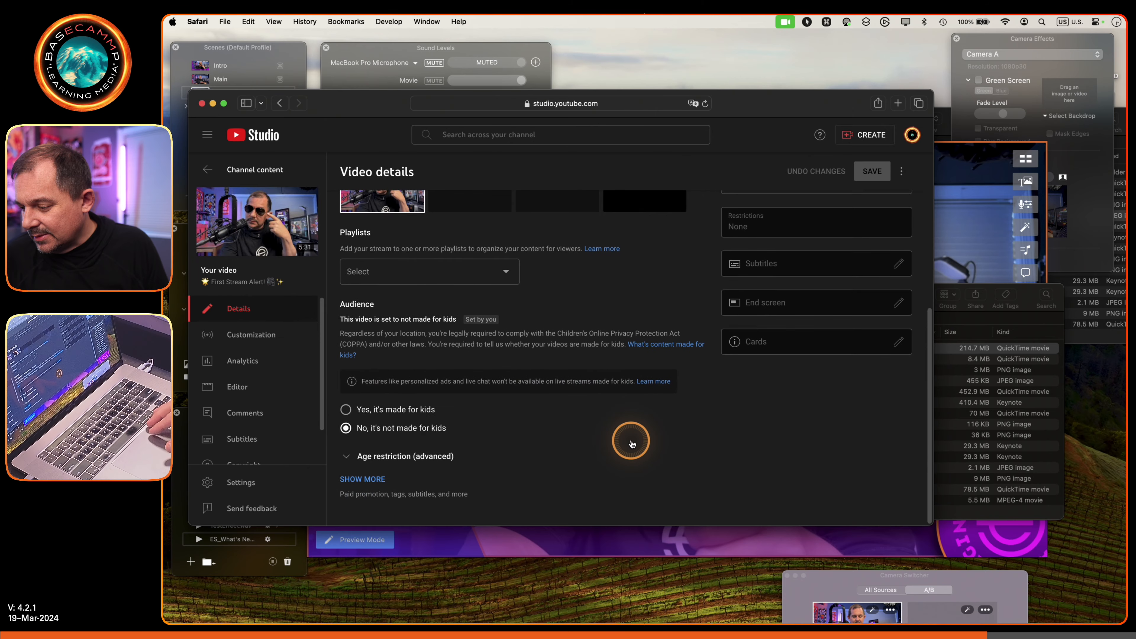
pyautogui.scroll(2, 631, 442)
pyautogui.moveTo(787, 323)
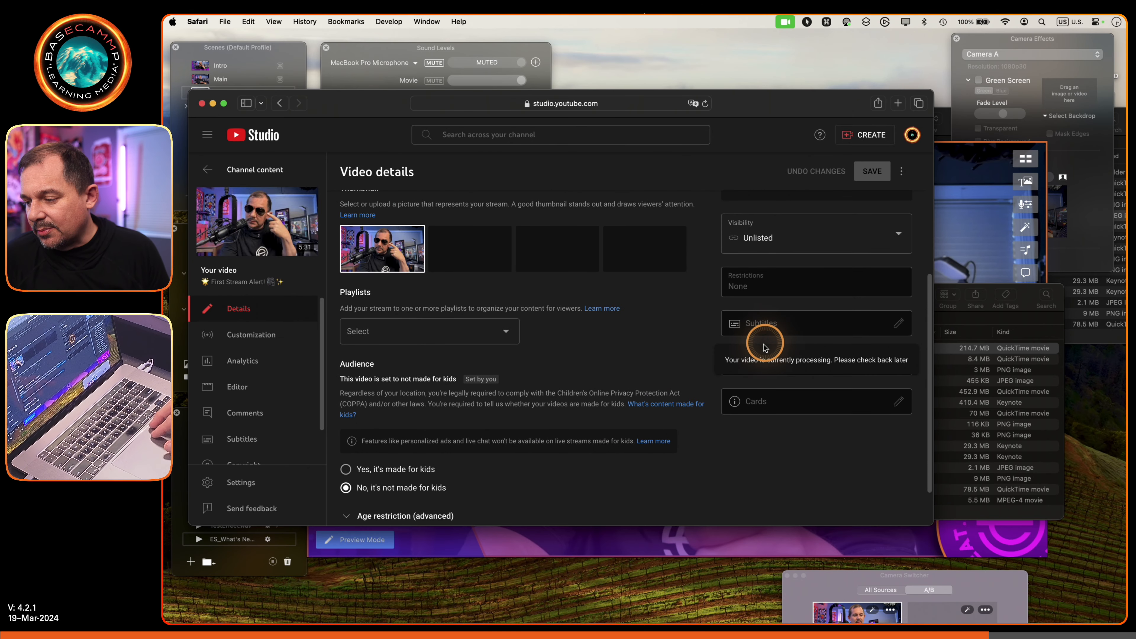
pyautogui.scroll(5, 683, 343)
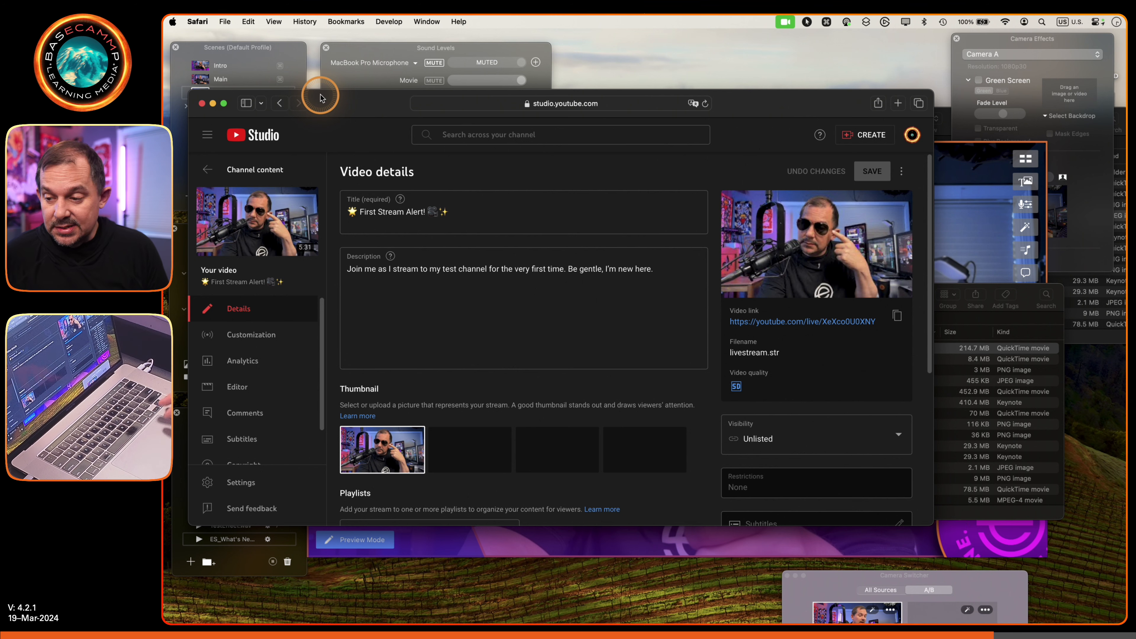
pyautogui.click(280, 103)
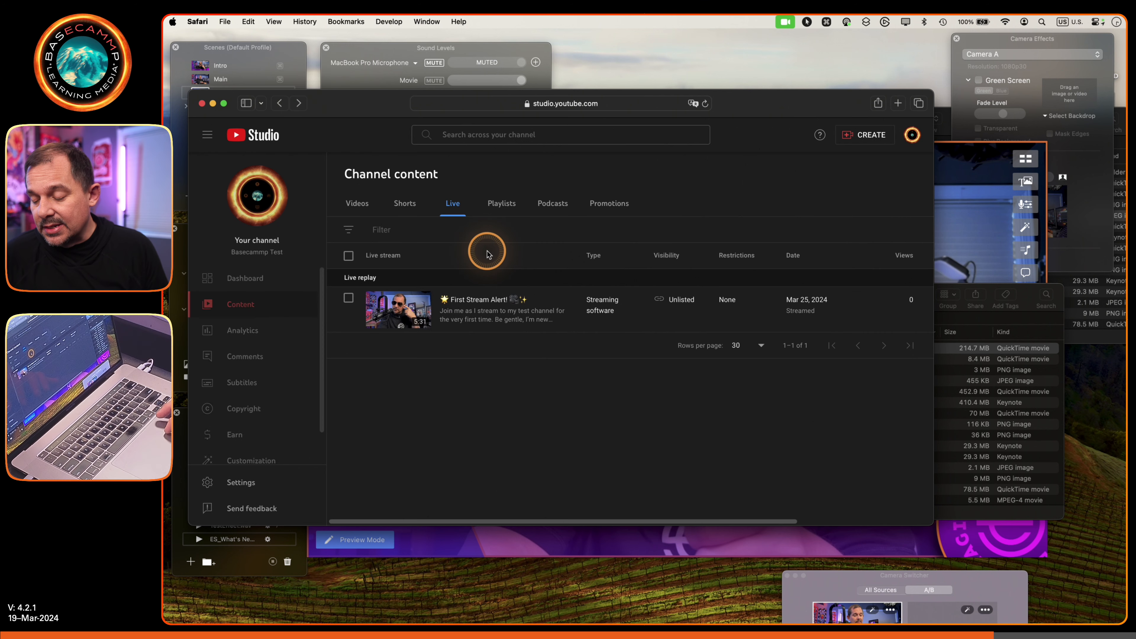